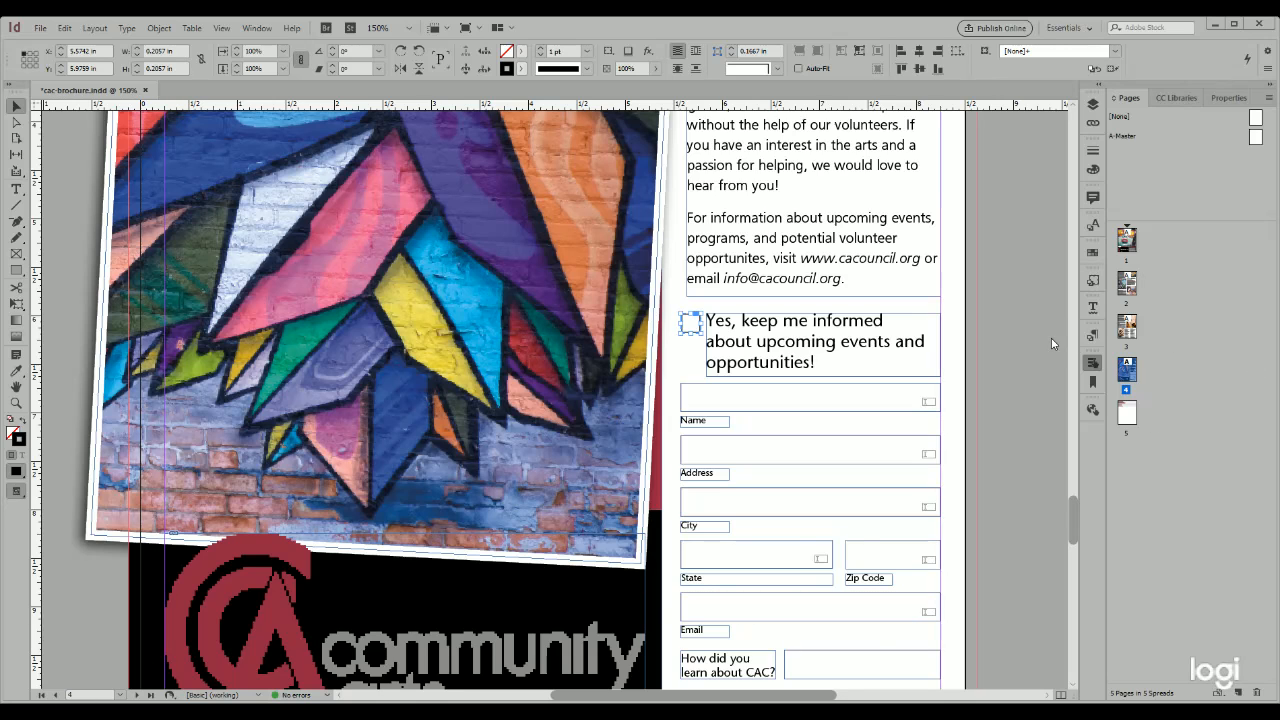
# - Turn the empty frame beside "How did you learn about CAC?" into a choice-list form field and save the document
pyautogui.scroll(-3, 928, 535)
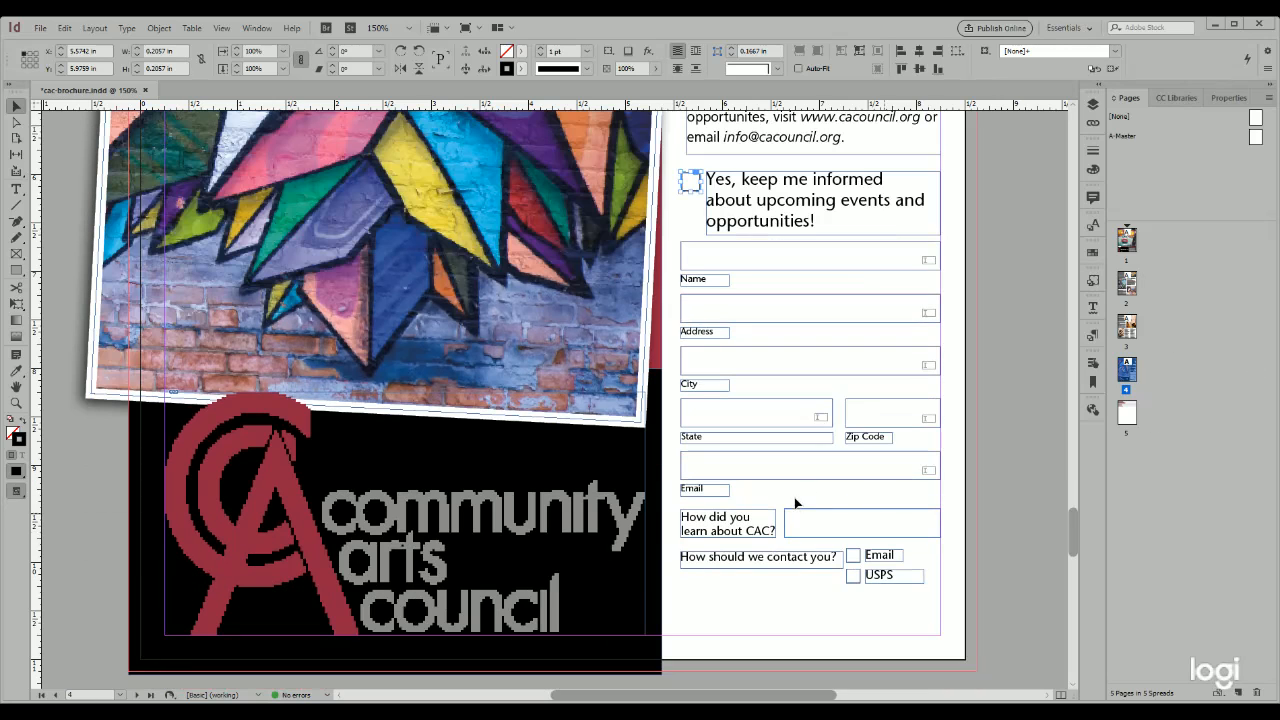
pyautogui.click(828, 514)
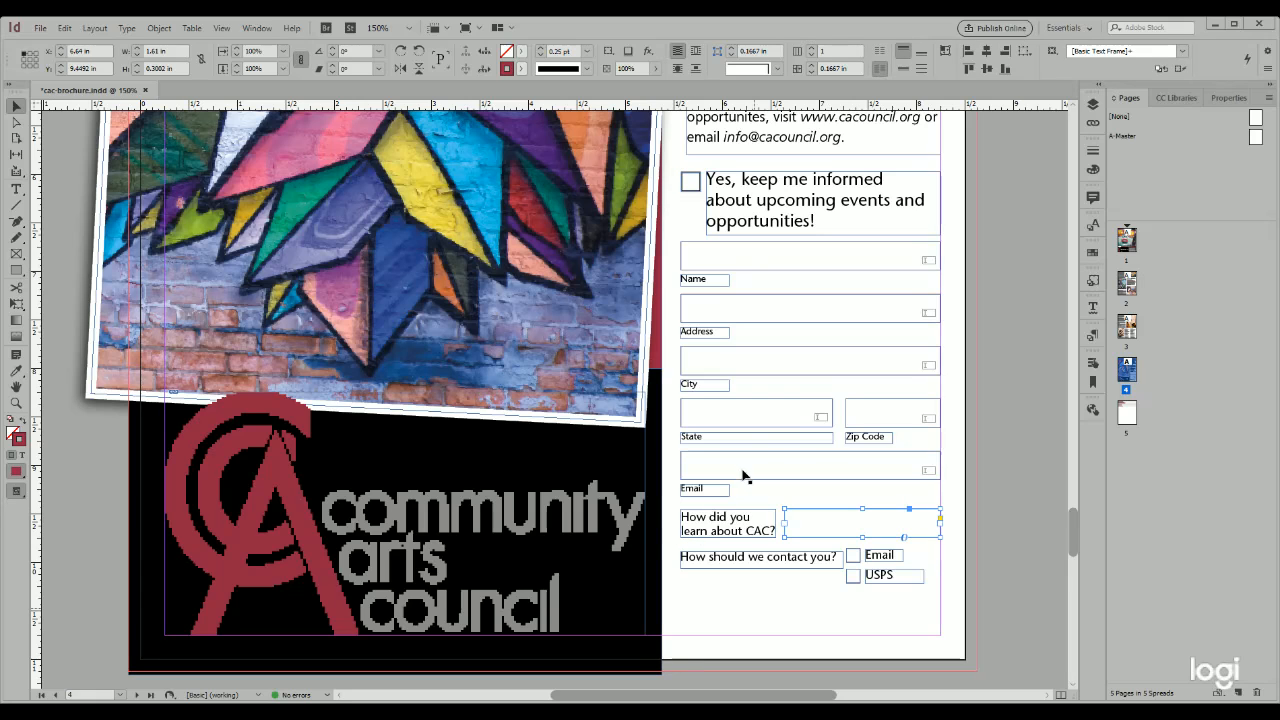
pyautogui.click(1094, 367)
pyautogui.click(1015, 433)
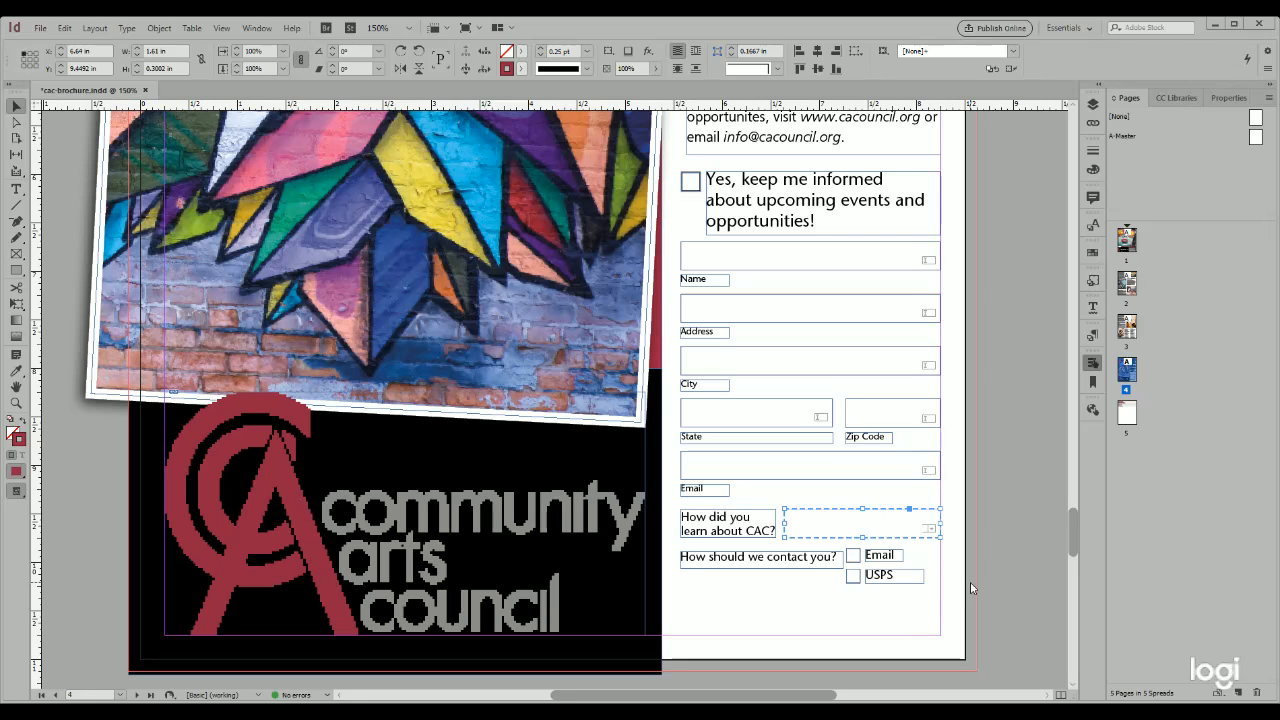
pyautogui.hotkey('ctrl', 's')
# - Convert the square beside the Email contact option to a check box form field and leave it showing unchecked
pyautogui.click(856, 556)
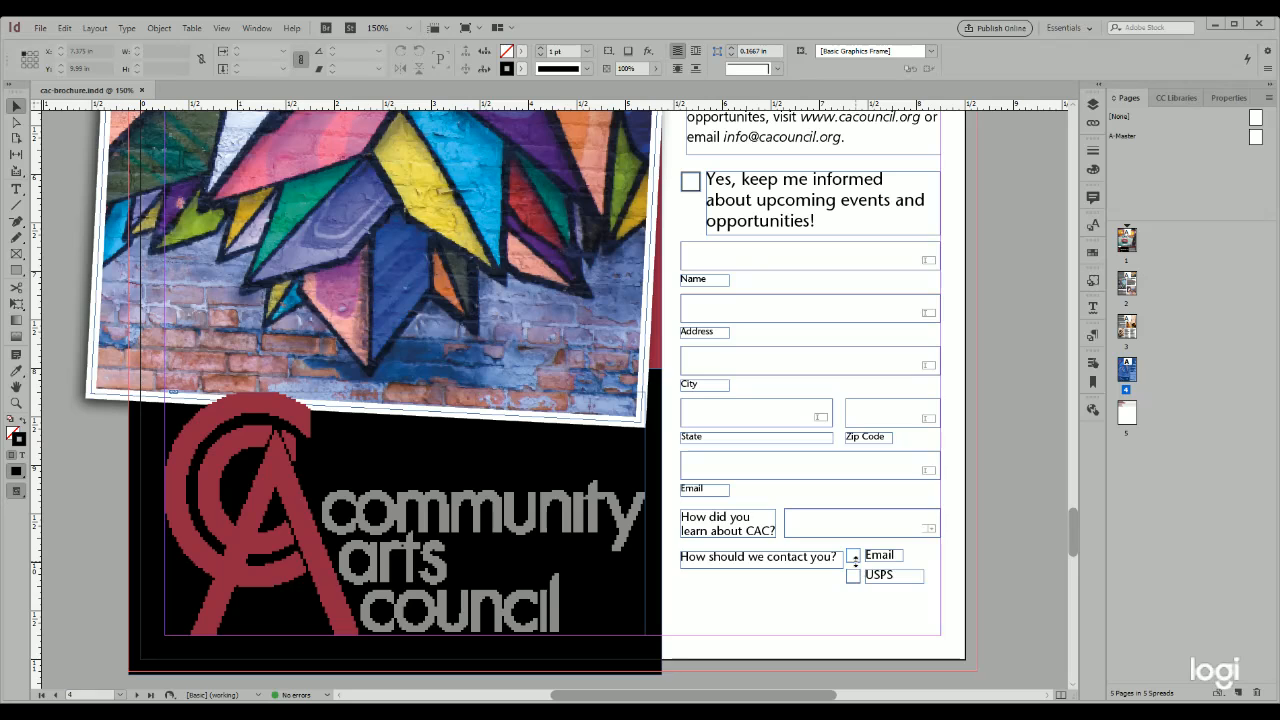
pyautogui.click(855, 557)
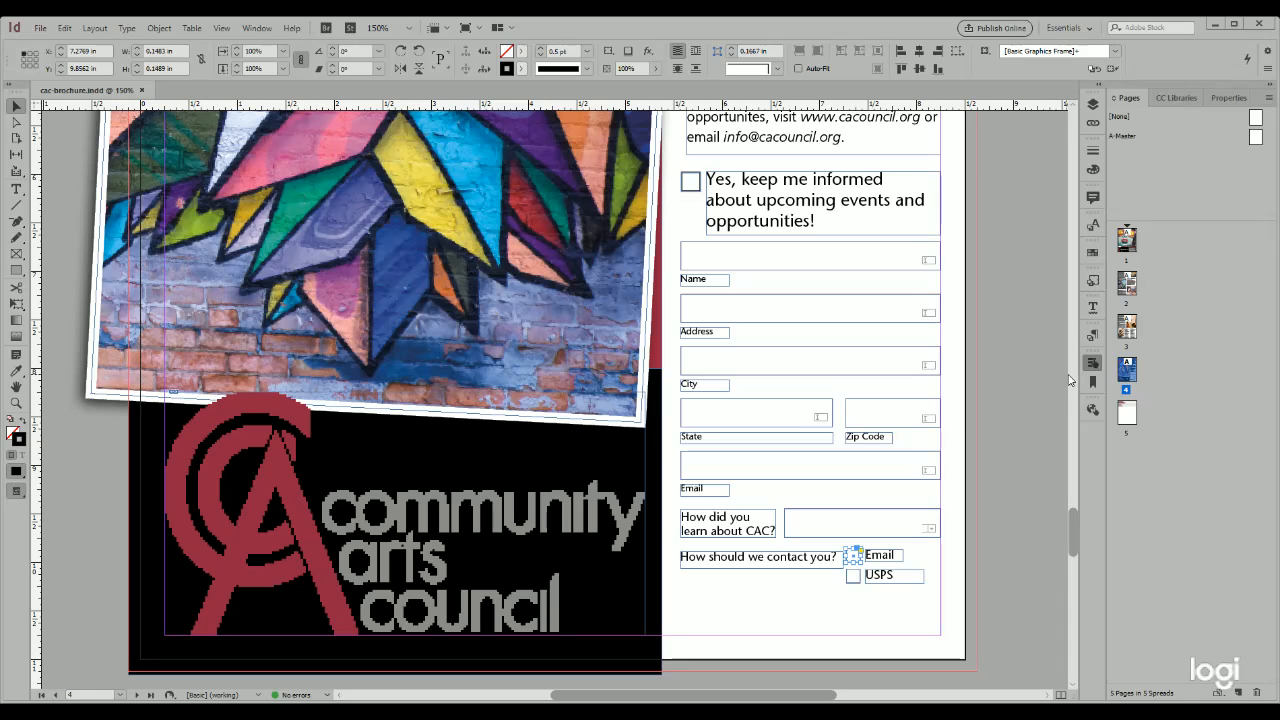
pyautogui.hotkey('ctrl', 'alt', 'shift', 'c')
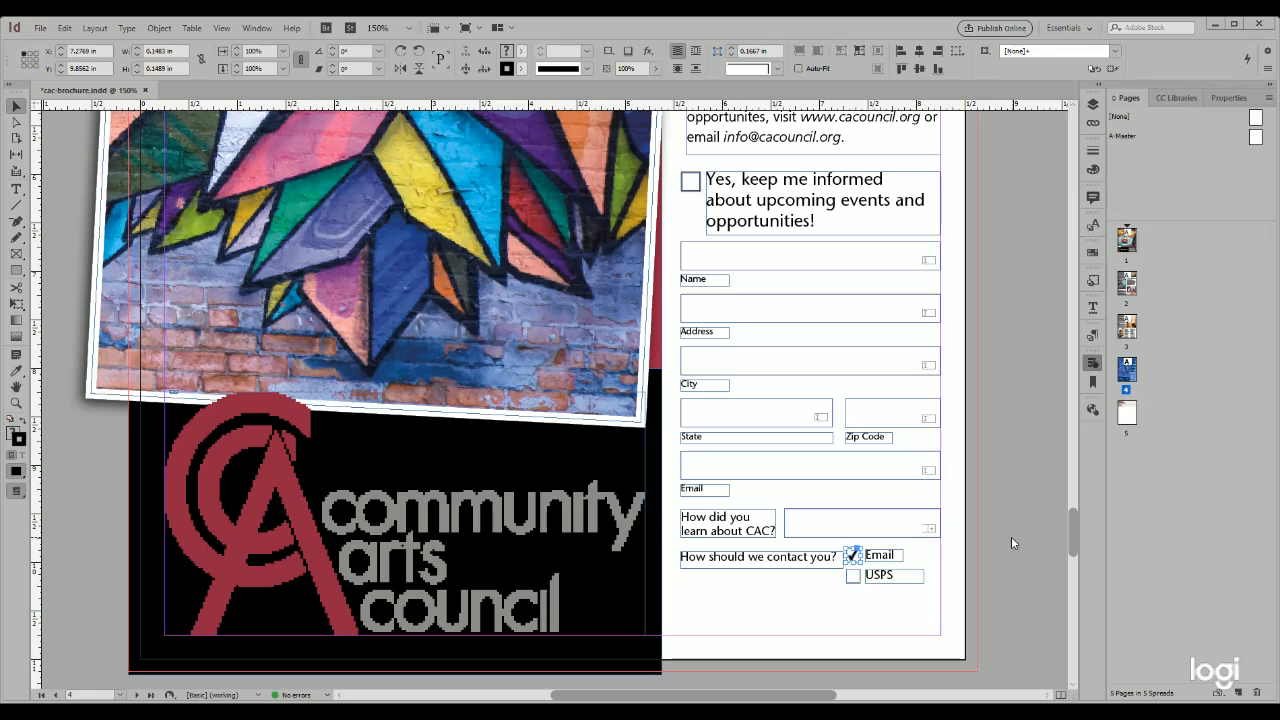
pyautogui.hotkey('ctrl', 'z')
# - Convert the square beside USPS to a check box form field, leave it showing unchecked, and save the document
pyautogui.click(852, 577)
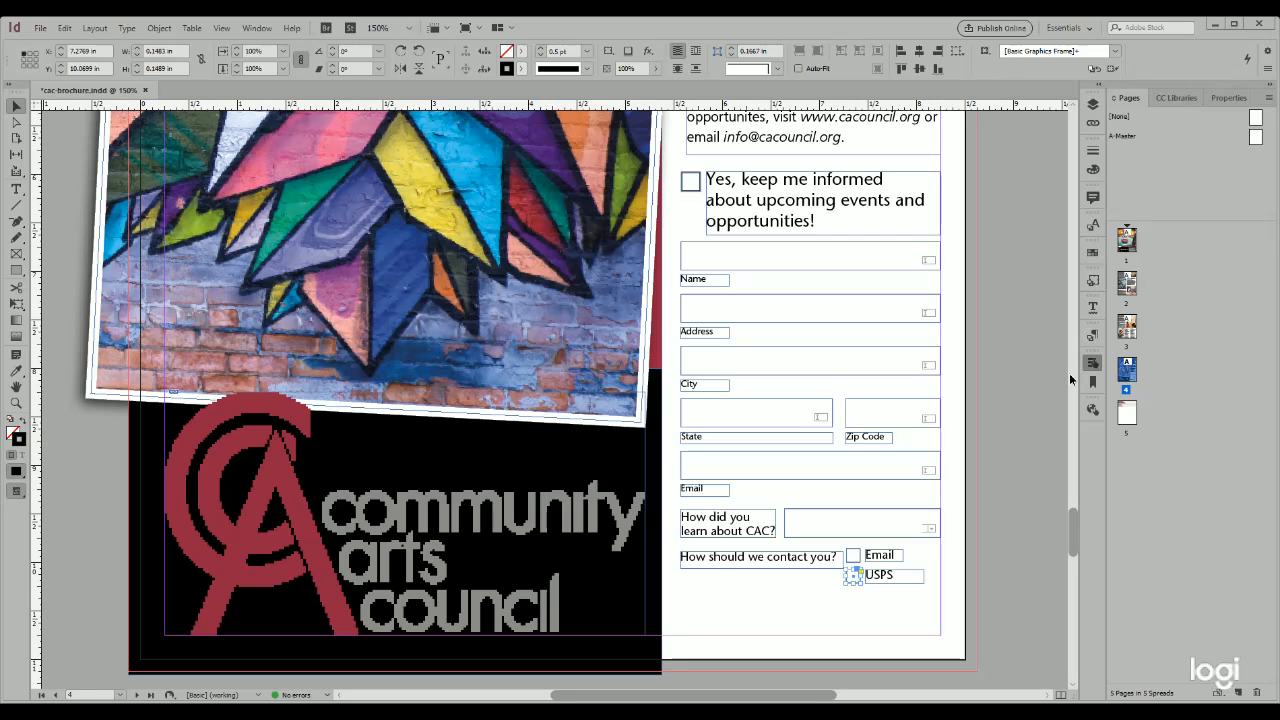
pyautogui.hotkey('ctrl', 'shift', 'c')
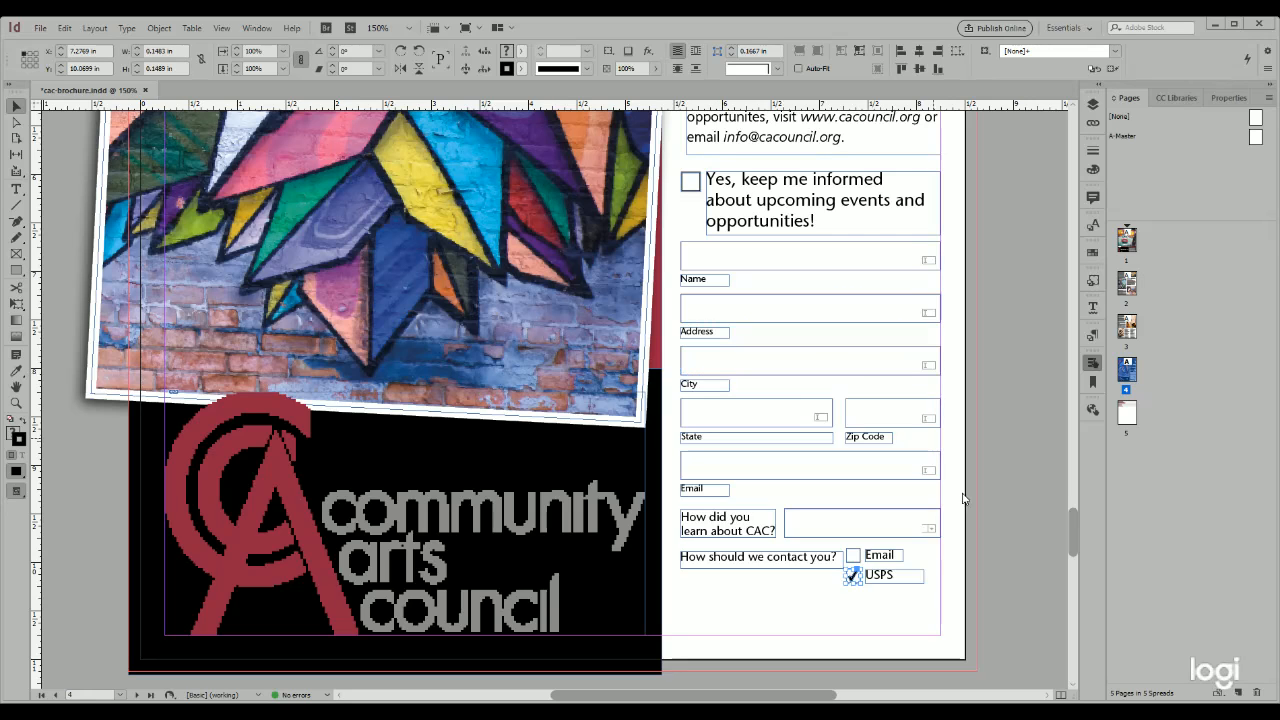
pyautogui.click(1003, 529)
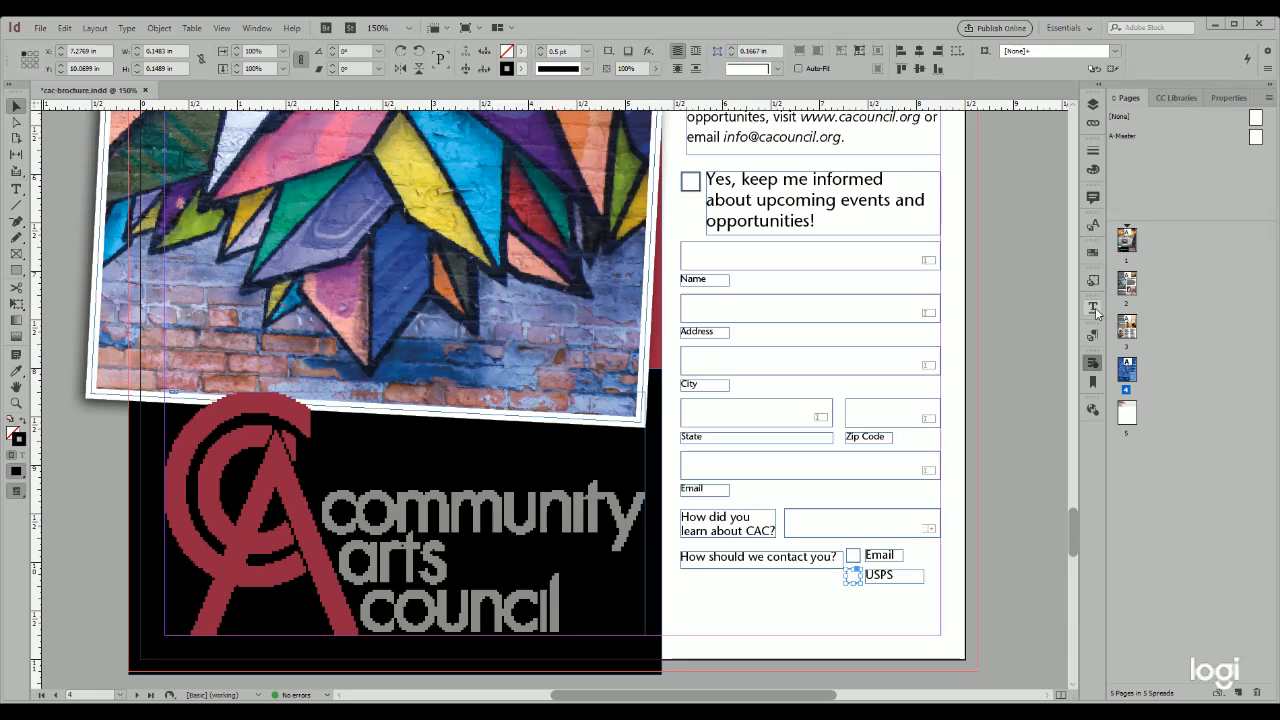
pyautogui.hotkey('ctrl', 's')
# - Place a black sample button about 1.0 by 0.36 in below the USPS option and fill it with a light red tint
pyautogui.moveTo(605, 498); pyautogui.dragTo(876, 600)
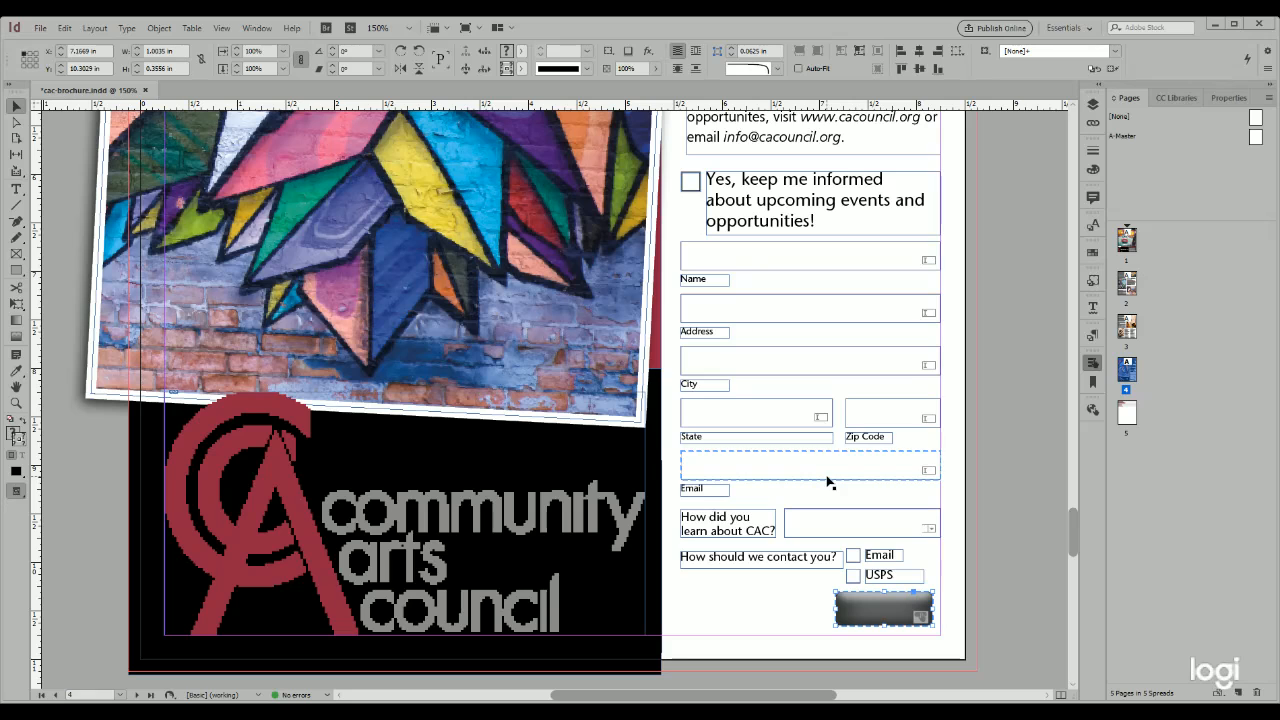
pyautogui.click(813, 654)
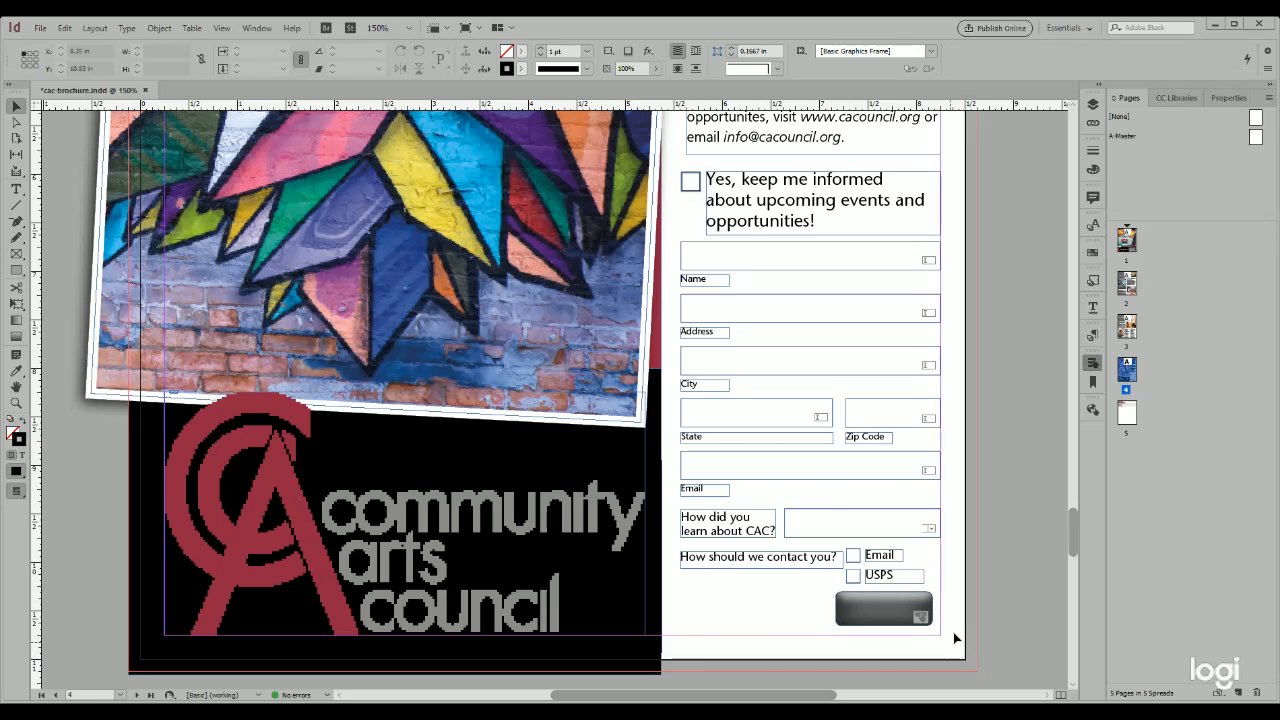
pyautogui.click(885, 620)
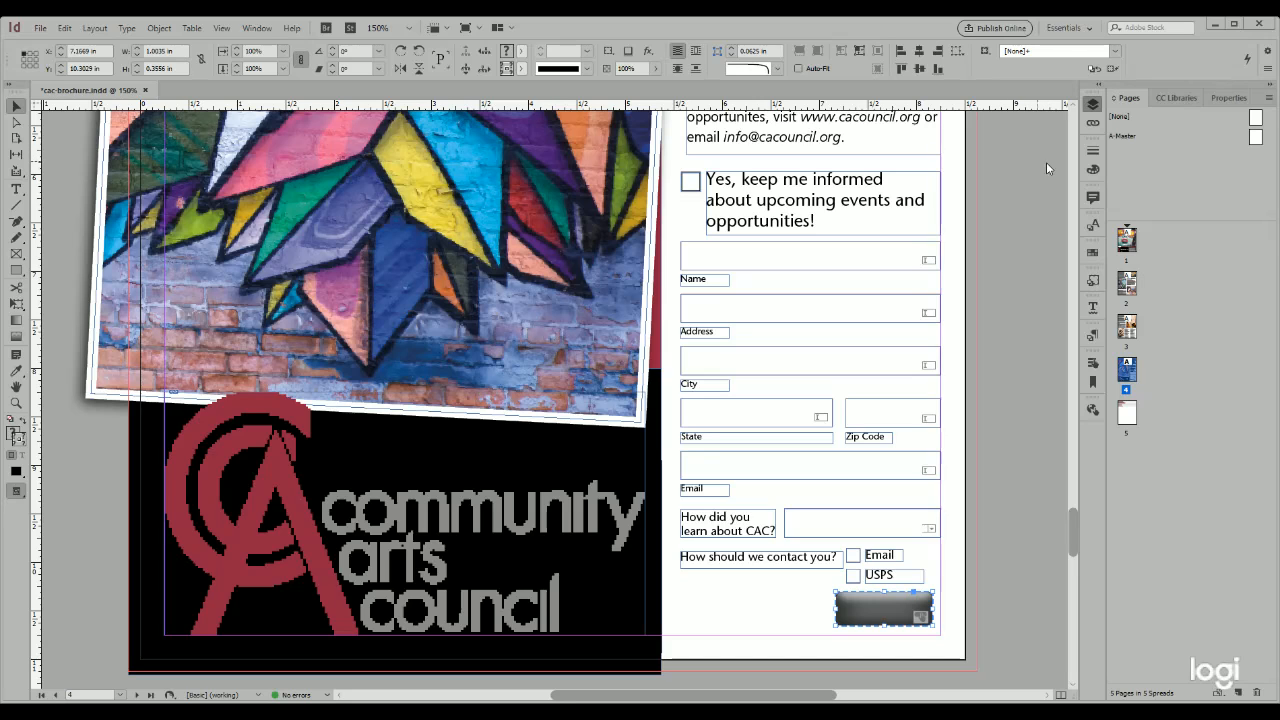
pyautogui.hotkey('shift', 'Escape')
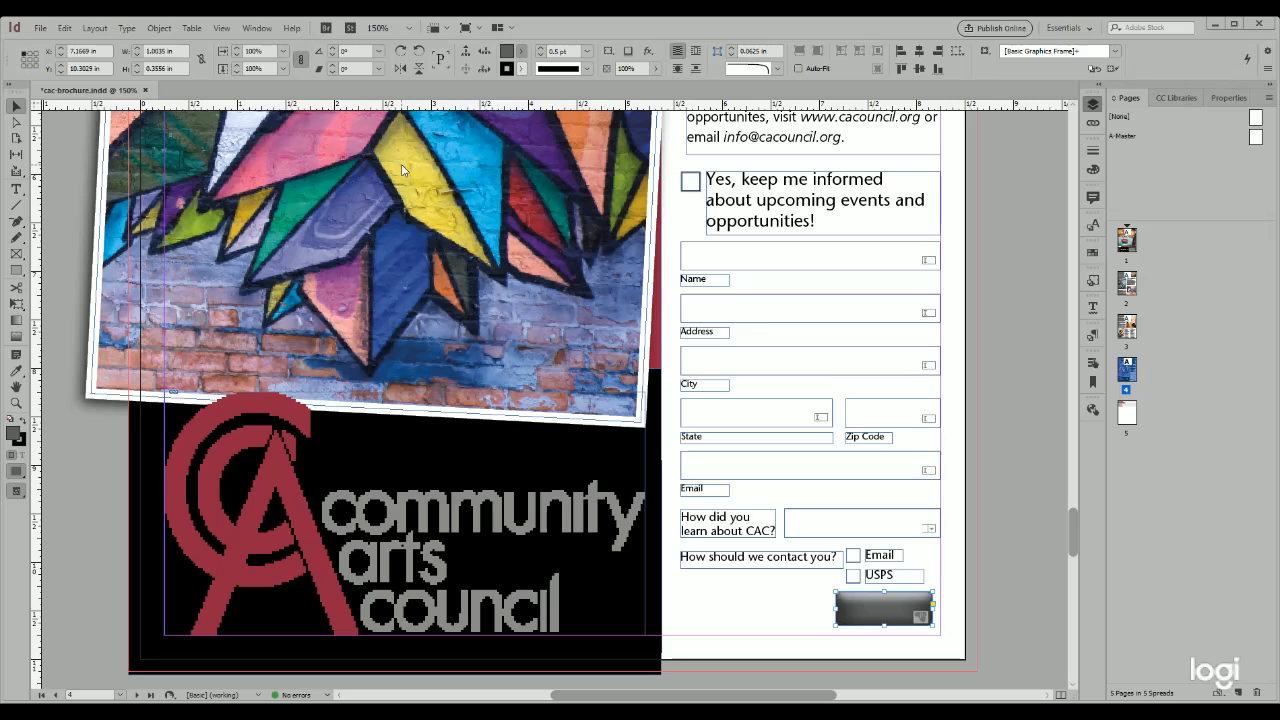
pyautogui.hotkey('ctrl', 'z')
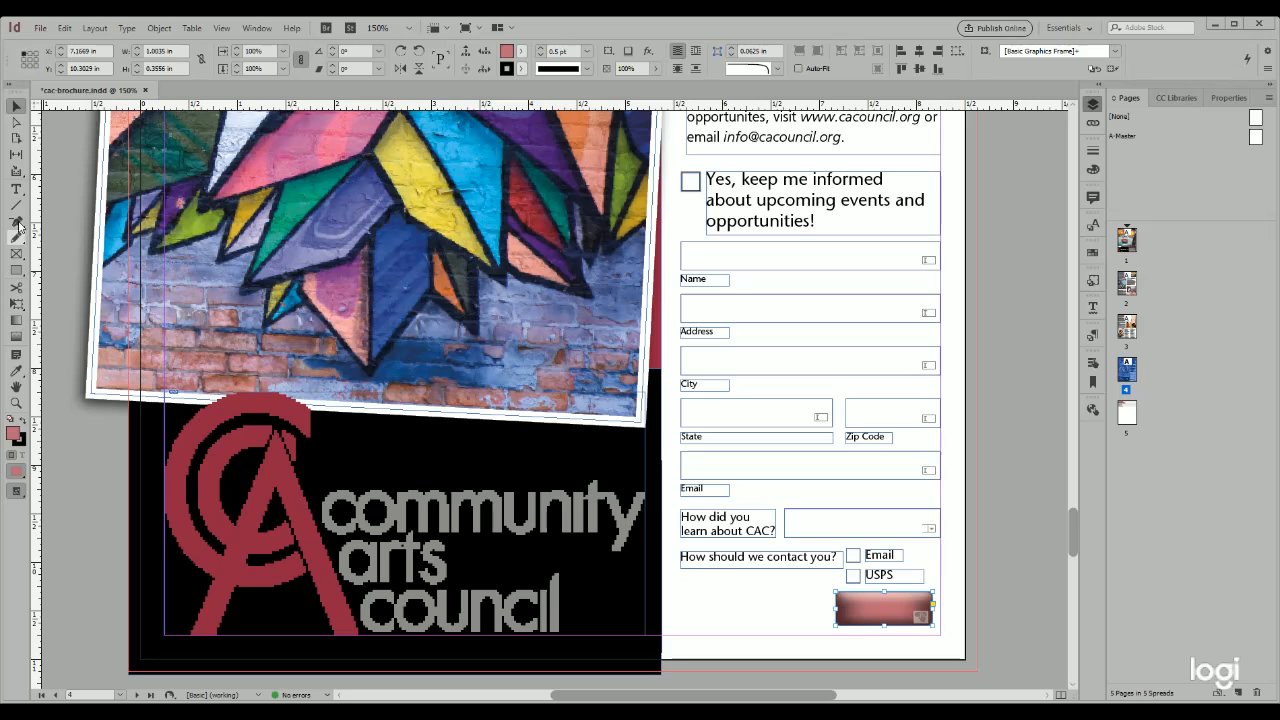
# - Add the text "Submit" inside the red button and centre it vertically
pyautogui.click(18, 190)
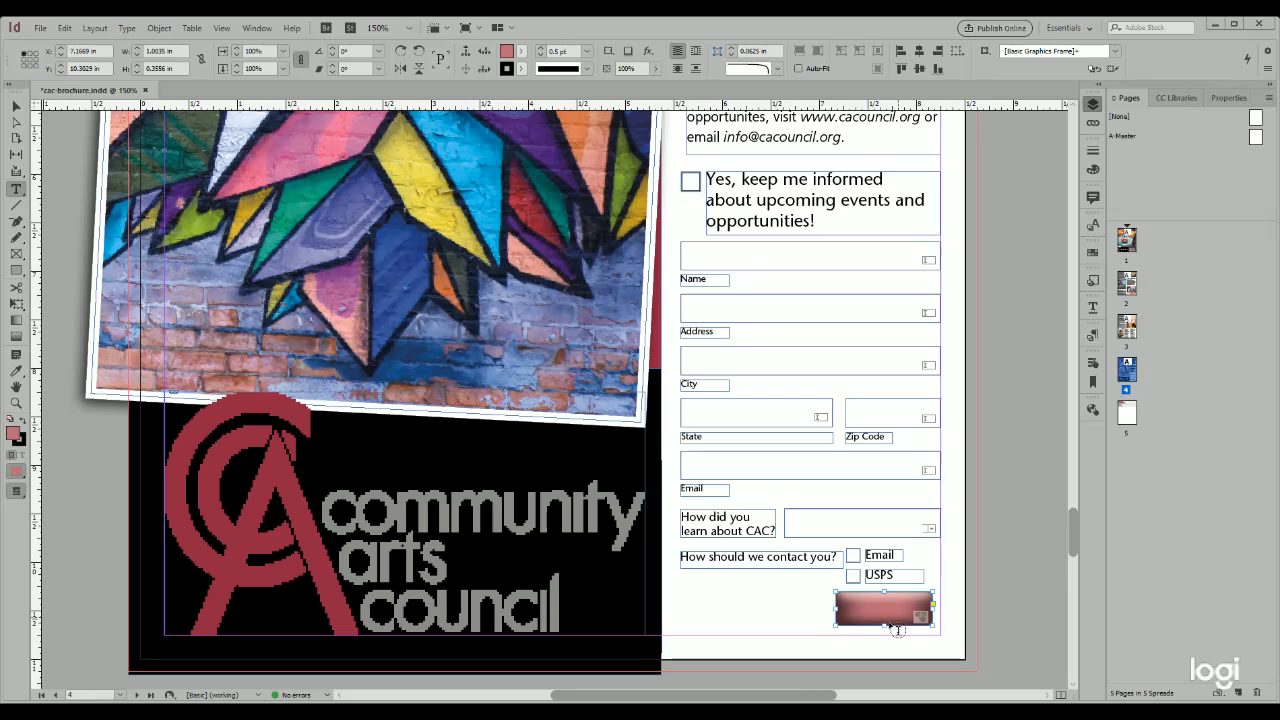
pyautogui.click(862, 607)
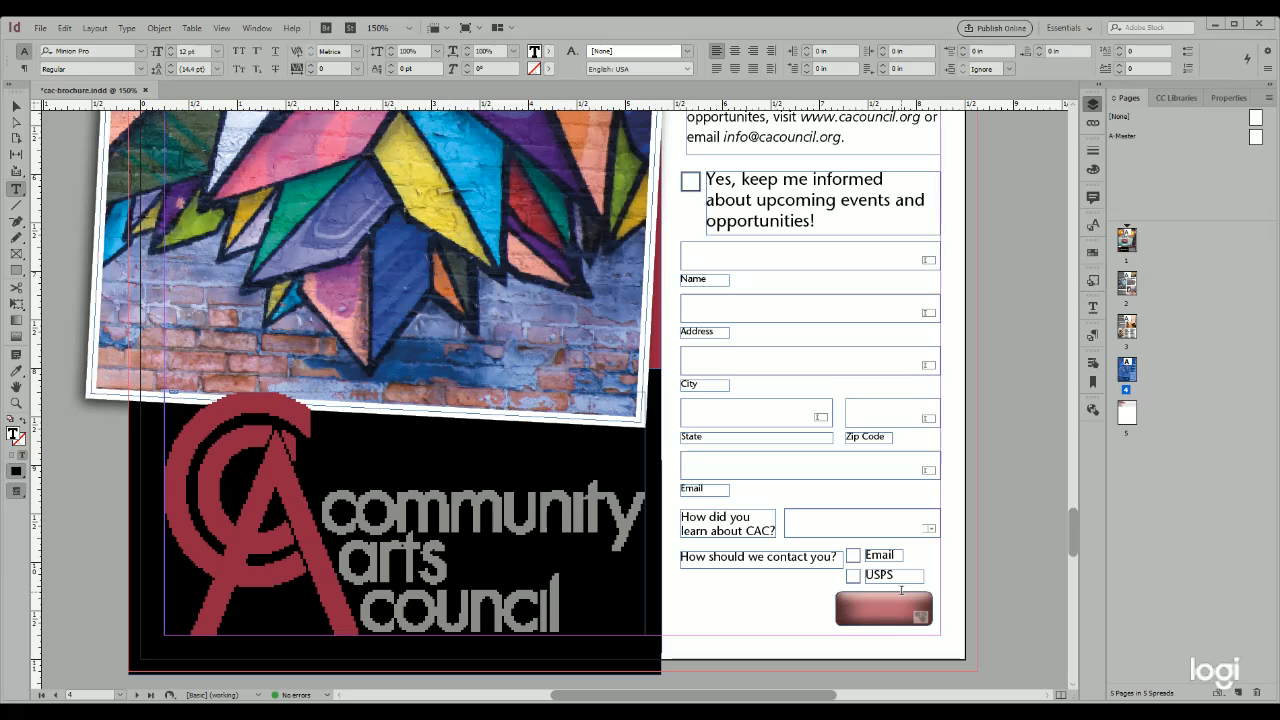
pyautogui.write('Submit')
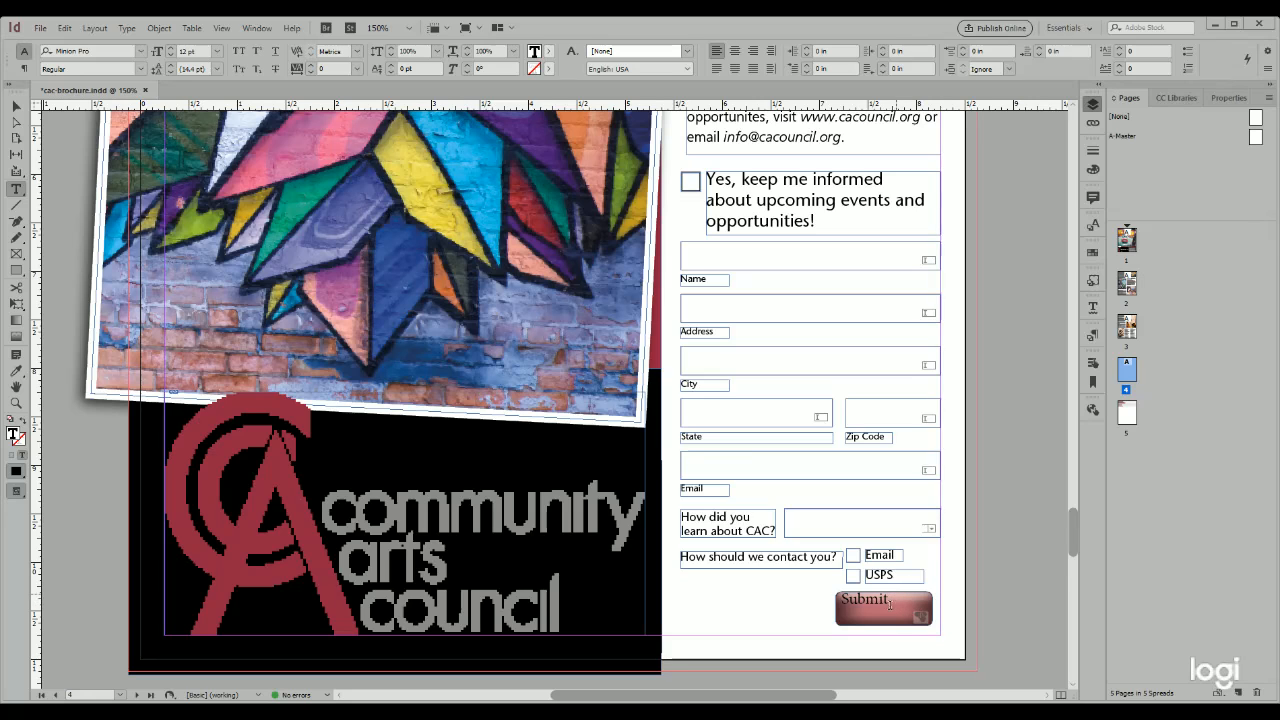
pyautogui.moveTo(890, 598); pyautogui.dragTo(838, 599)
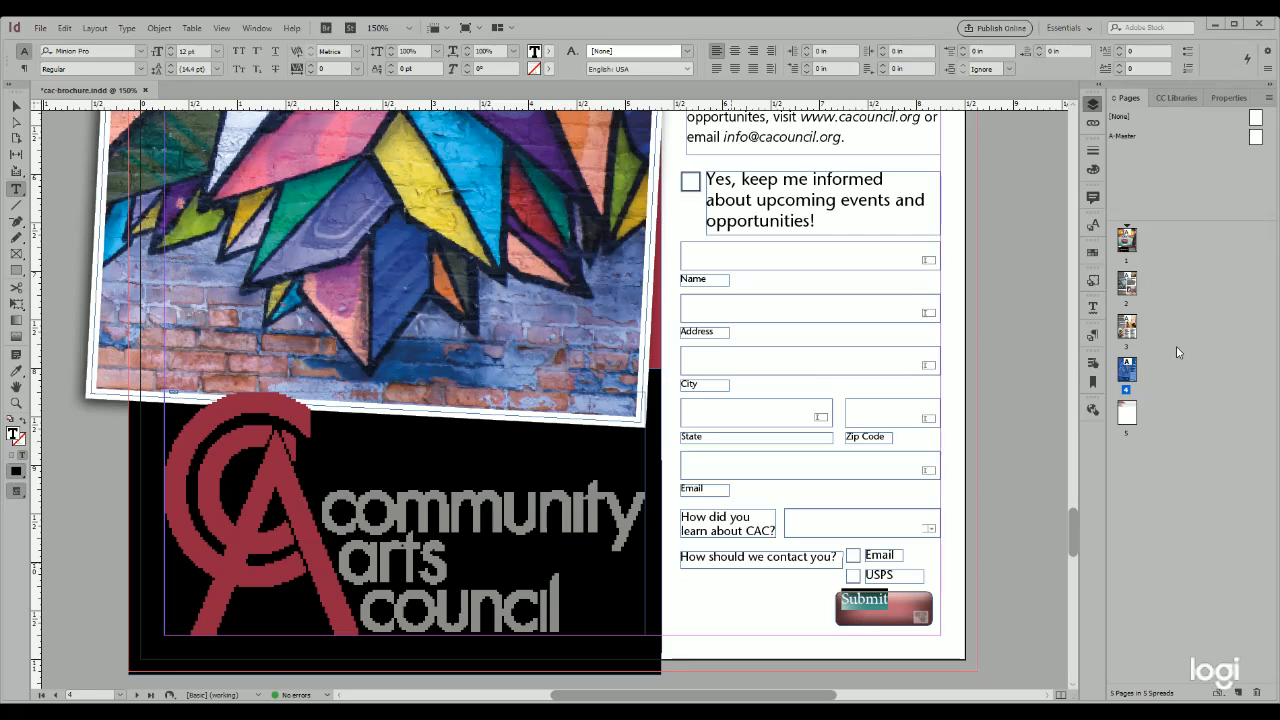
pyautogui.click(1145, 573)
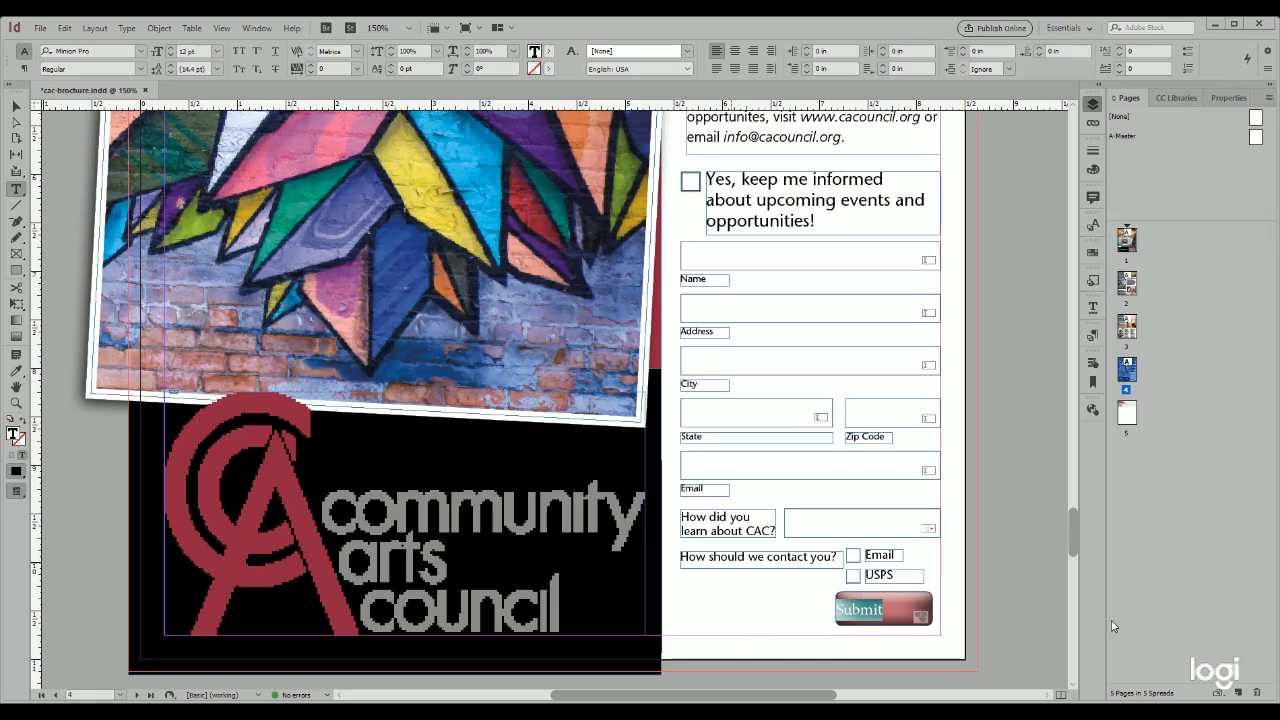
# - Centre the Submit text horizontally in white 13 pt ATC Garnet Medium and switch to the button's rollover state
pyautogui.click(856, 590)
pyautogui.click(857, 596)
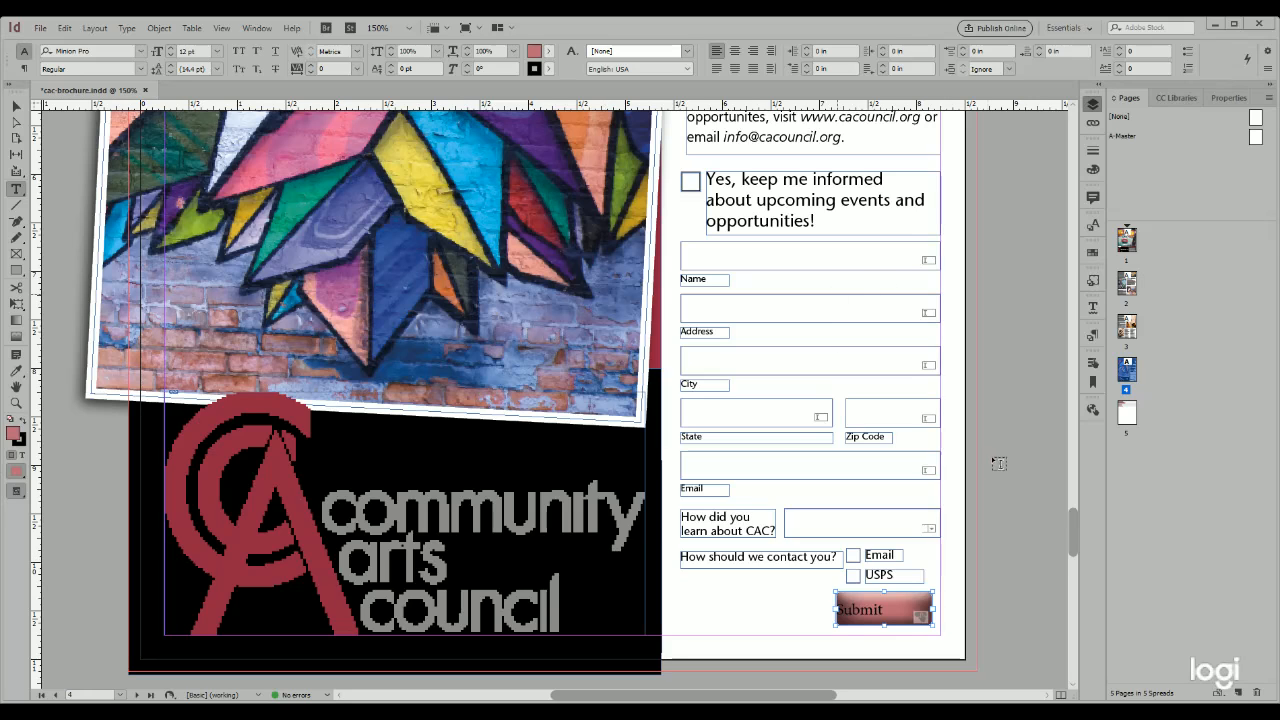
pyautogui.click(1095, 363)
pyautogui.click(734, 51)
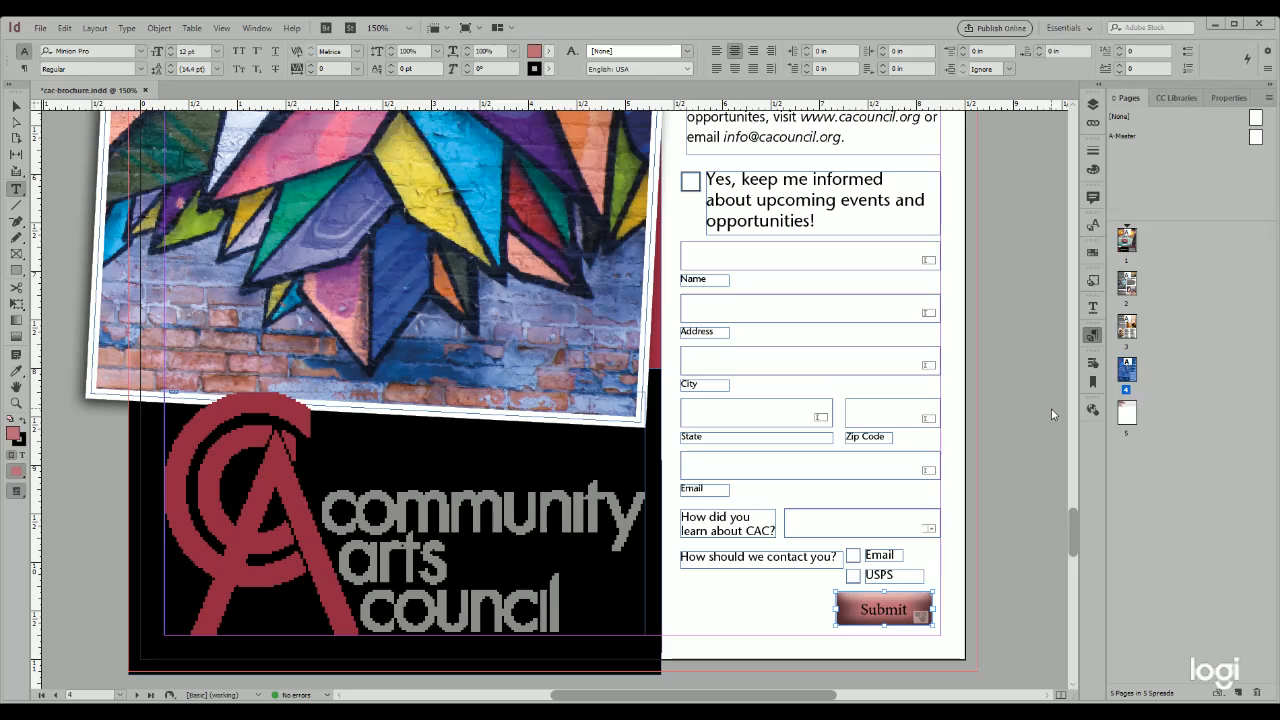
pyautogui.click(965, 471)
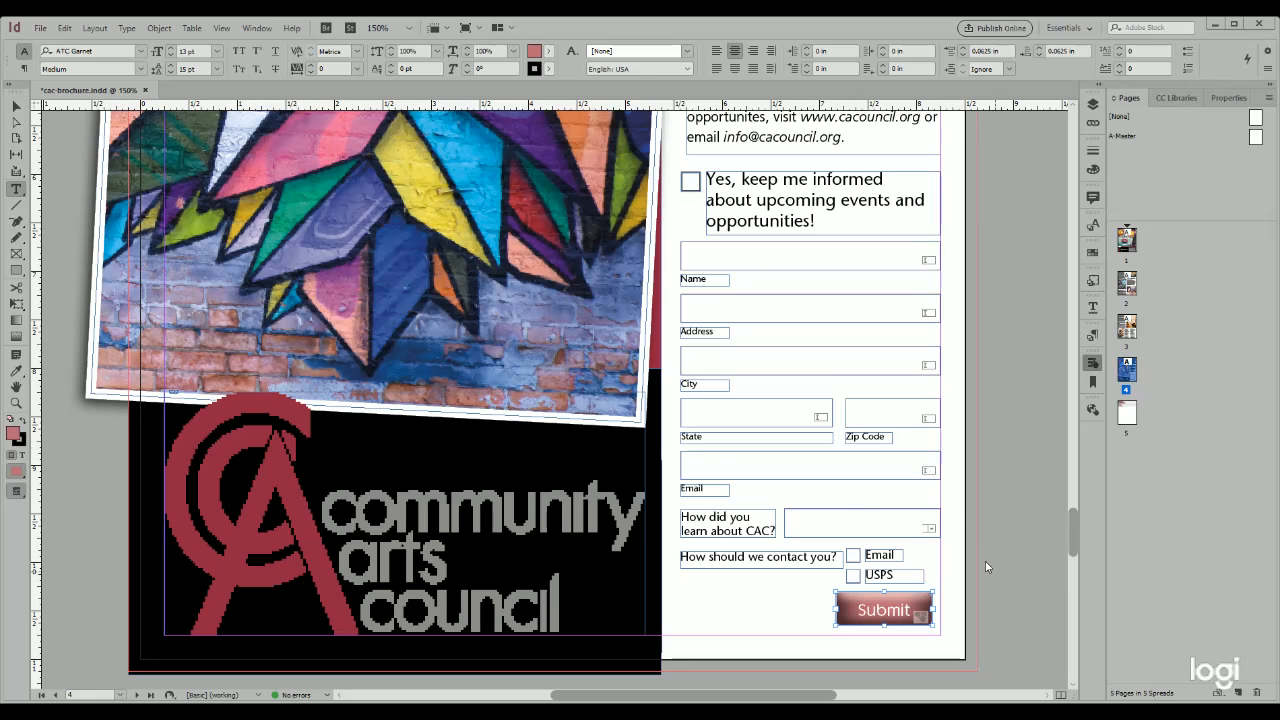
pyautogui.hotkey('ctrl', 'z')
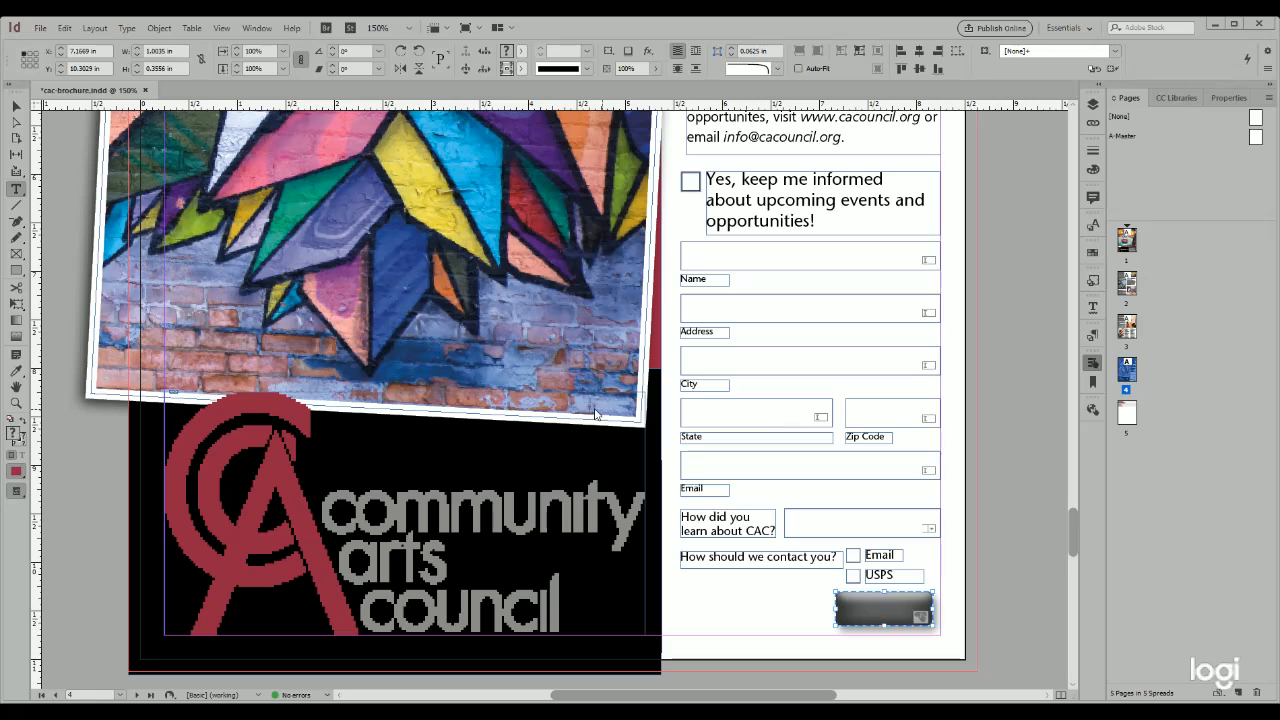
pyautogui.click(521, 69)
pyautogui.click(445, 190)
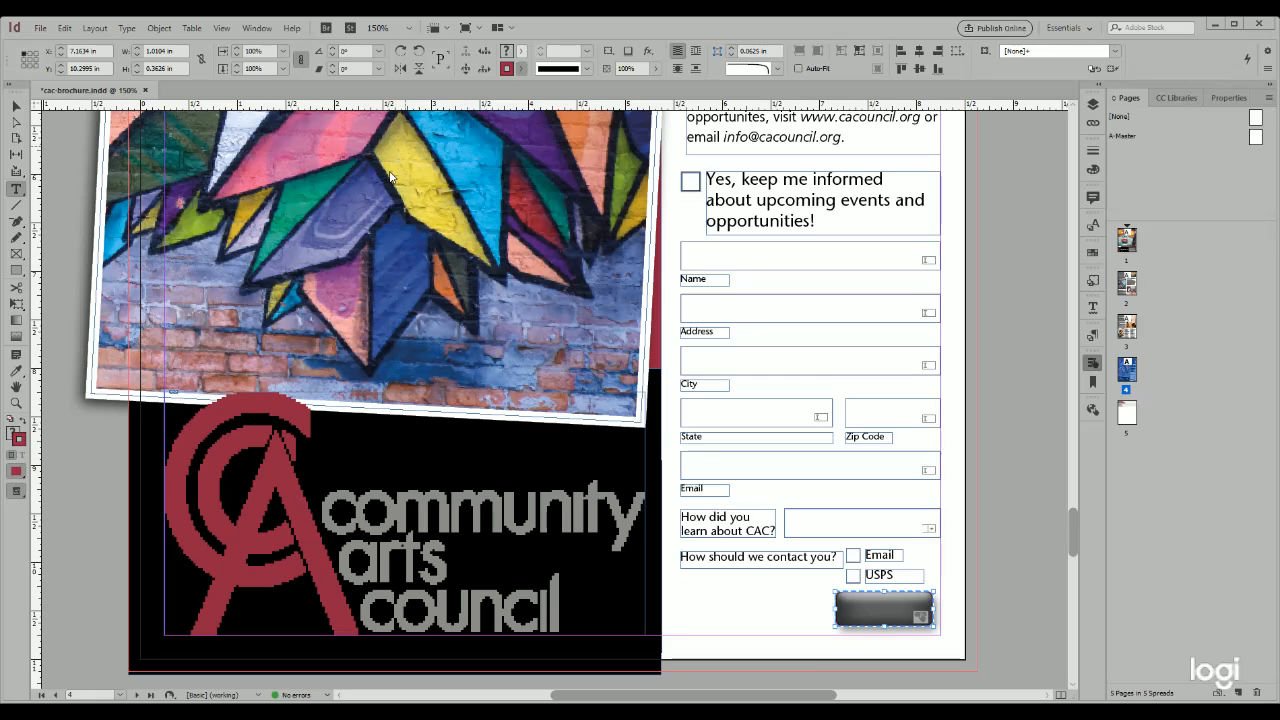
pyautogui.hotkey('ctrl', 'z')
# - Fill the button's rollover state with solid dark red and add the text "Submit" inside it
pyautogui.click(521, 54)
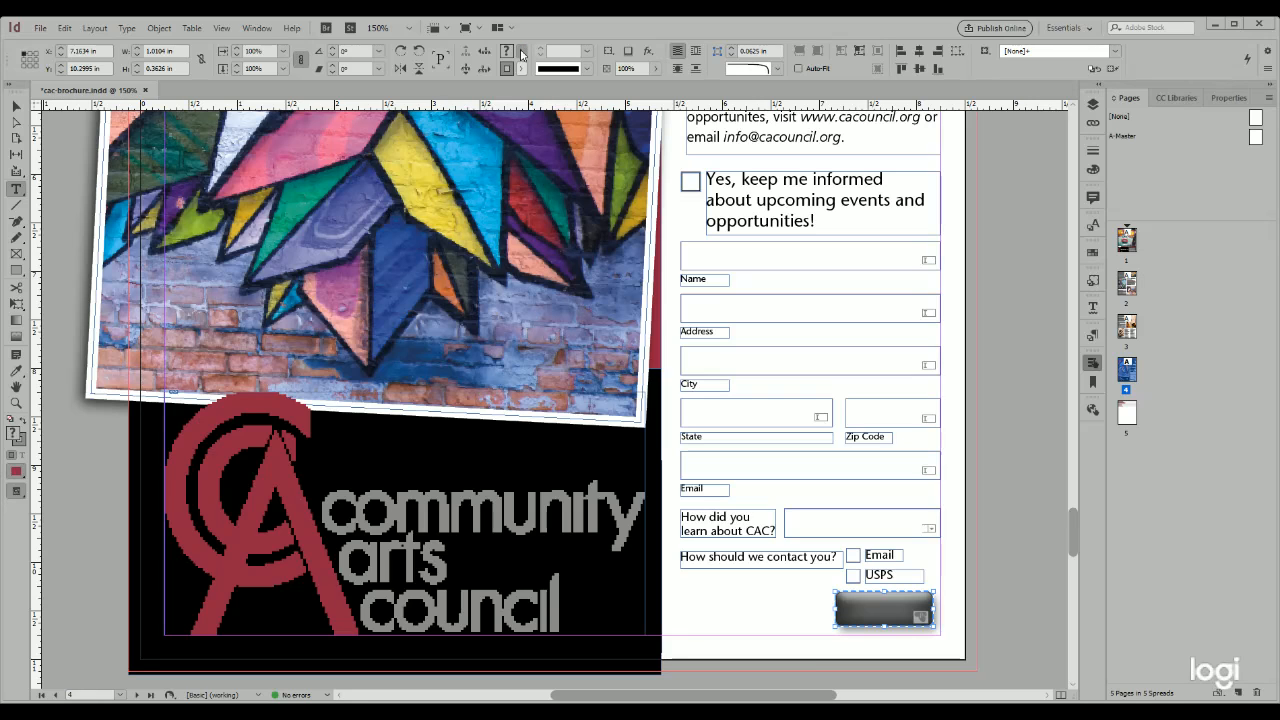
pyautogui.click(434, 170)
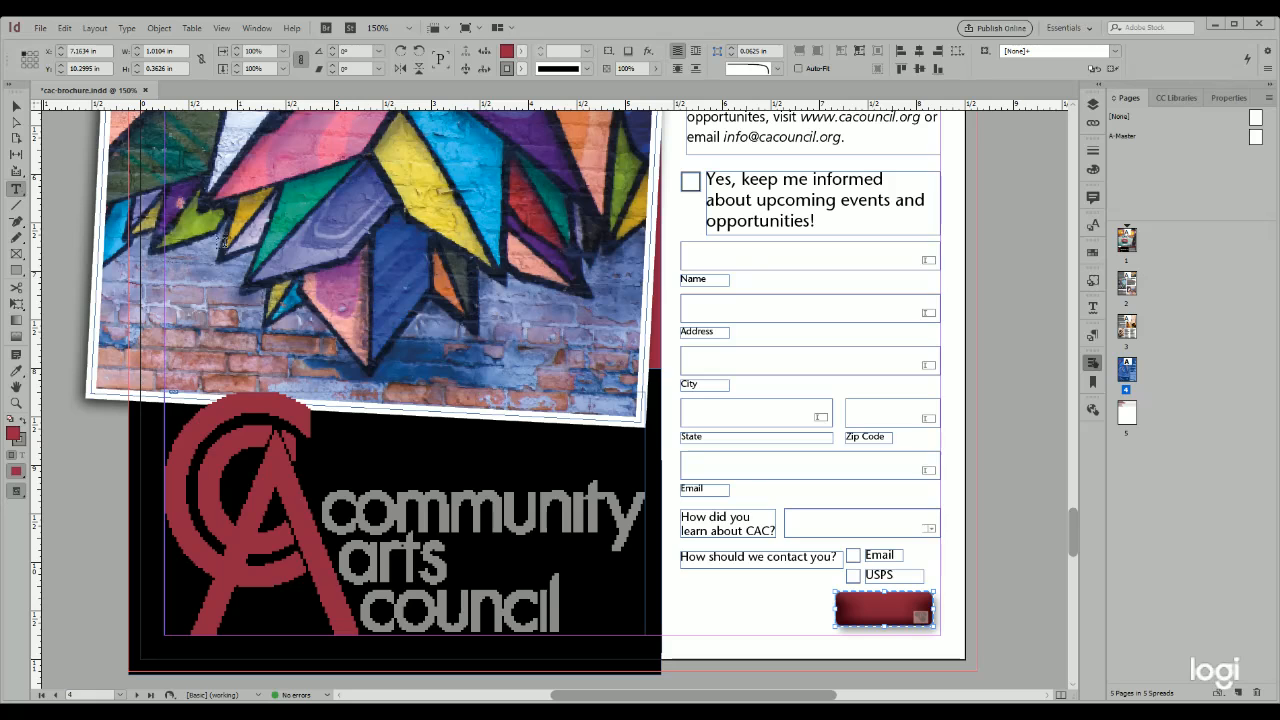
pyautogui.click(858, 604)
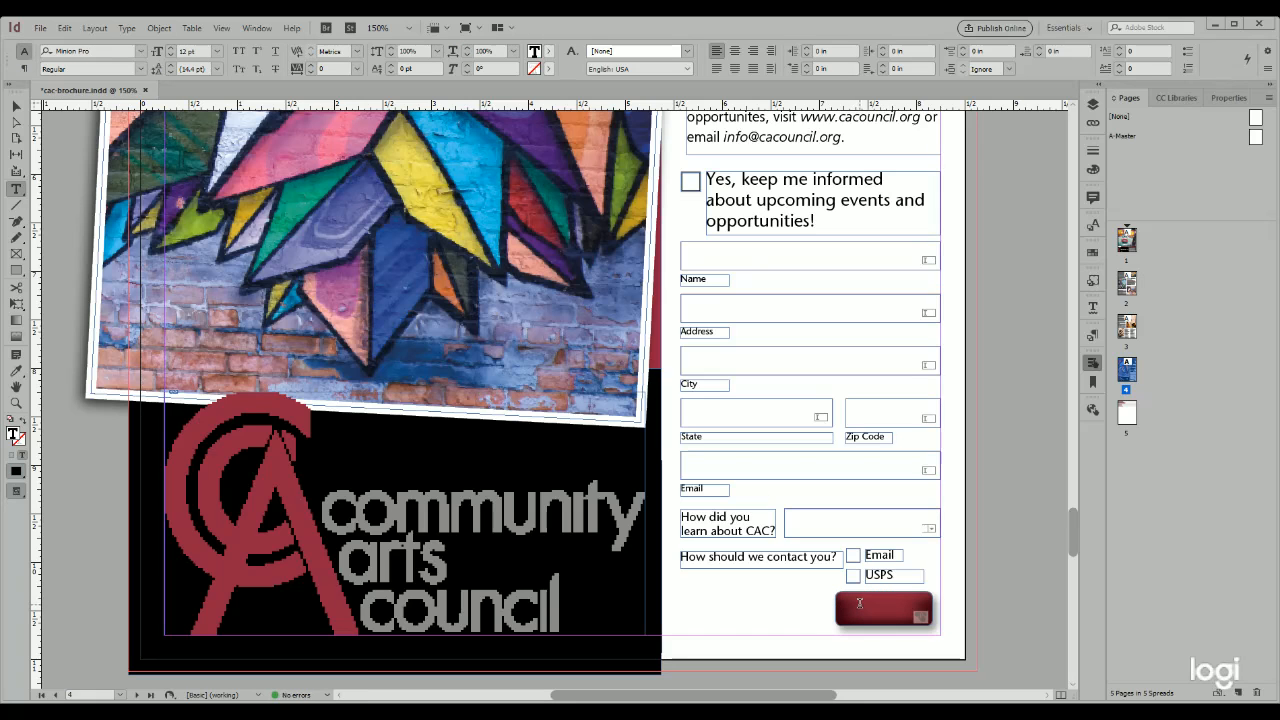
pyautogui.write('Submit')
pyautogui.moveTo(890, 602); pyautogui.dragTo(794, 598)
# - Centre the rollover state's Submit text horizontally in the button
pyautogui.click(735, 50)
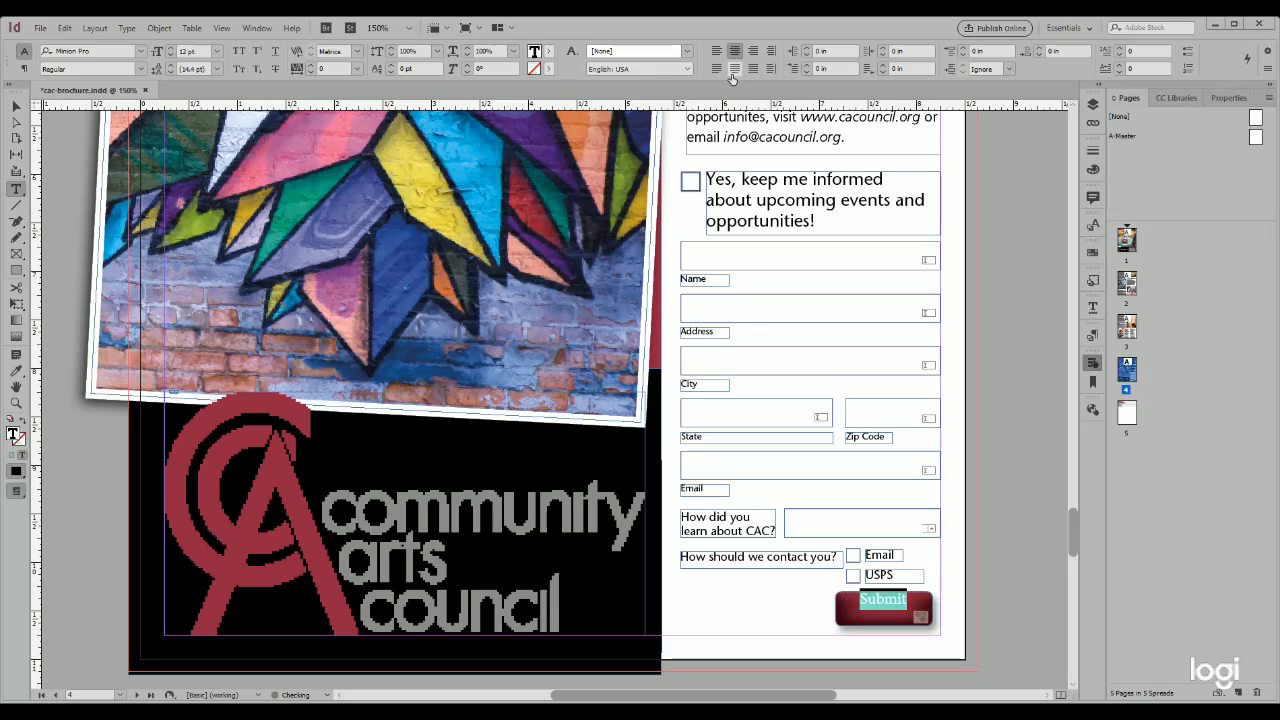
pyautogui.click(735, 68)
pyautogui.click(717, 69)
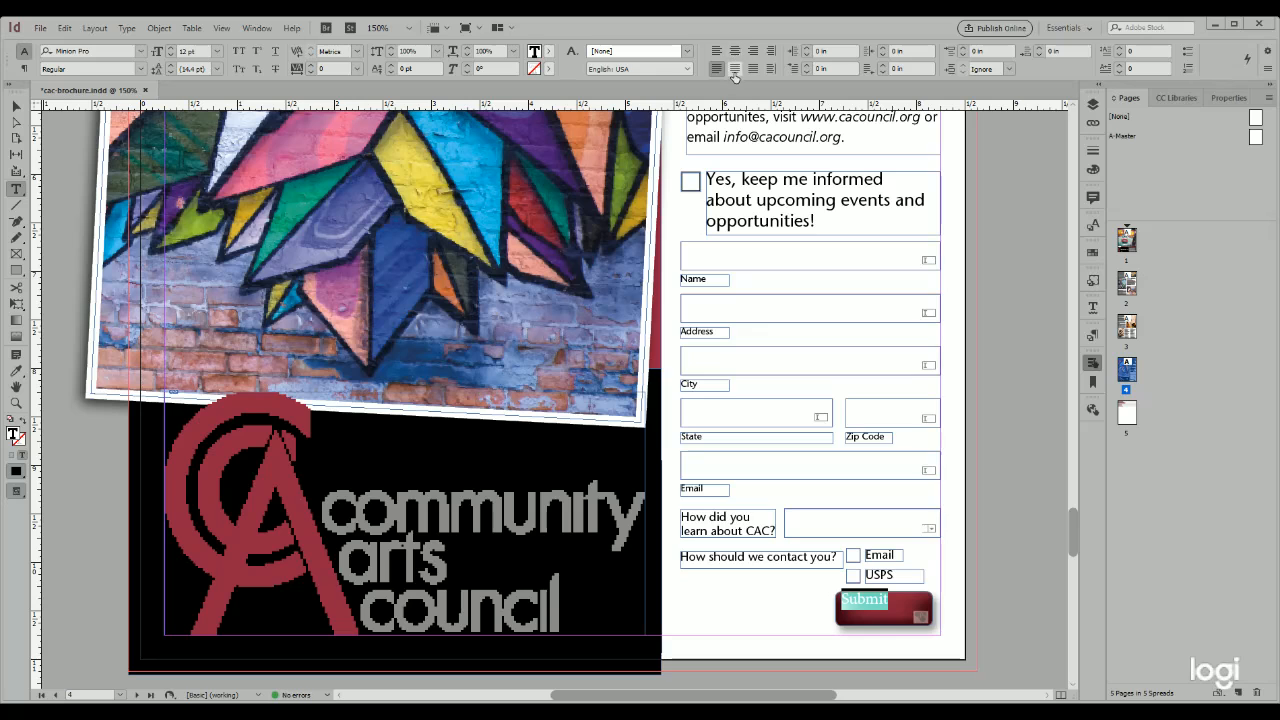
pyautogui.click(735, 51)
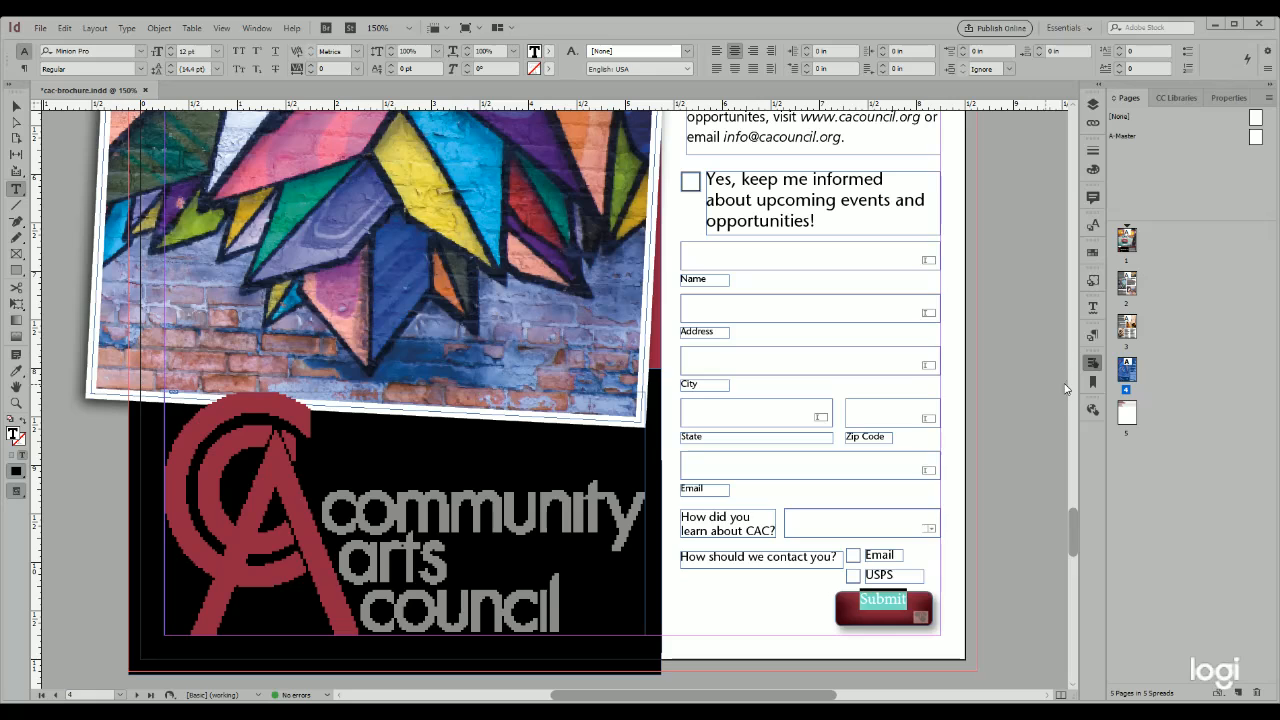
# - Format the rollover state's Submit text in 13 pt ATC Garnet Medium with 15 pt leading
pyautogui.click(1092, 366)
pyautogui.press('alt')
pyautogui.press('m')
pyautogui.click(851, 595)
pyautogui.press('Escape')
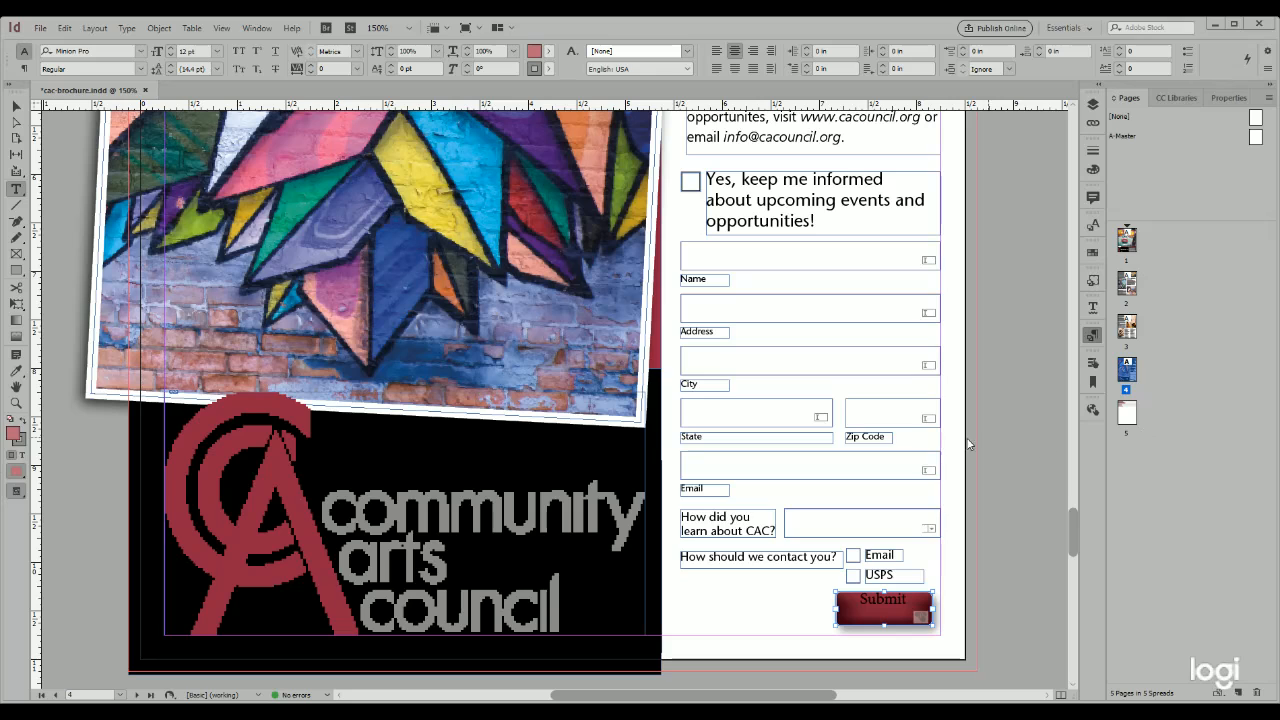
pyautogui.press('ctrl+KP_1')
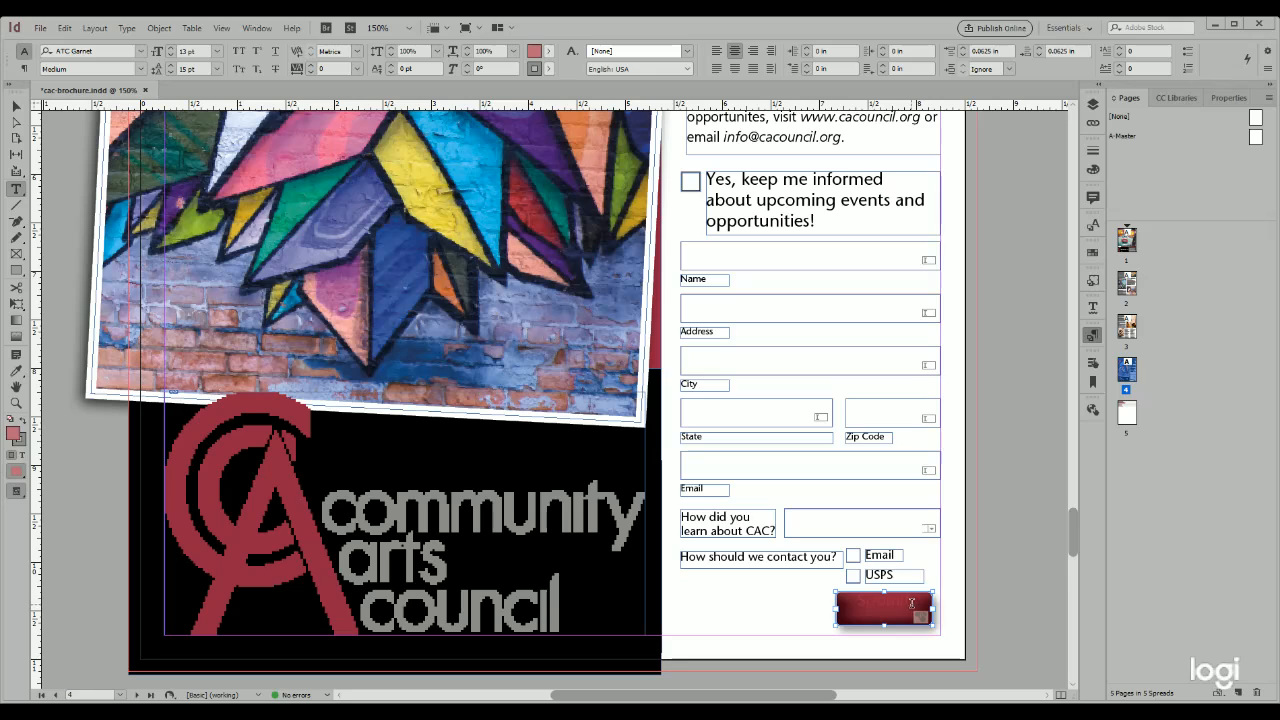
# - Centre the rollover state's Submit text vertically in the button and select the button's text frame
pyautogui.moveTo(911, 603); pyautogui.dragTo(817, 593)
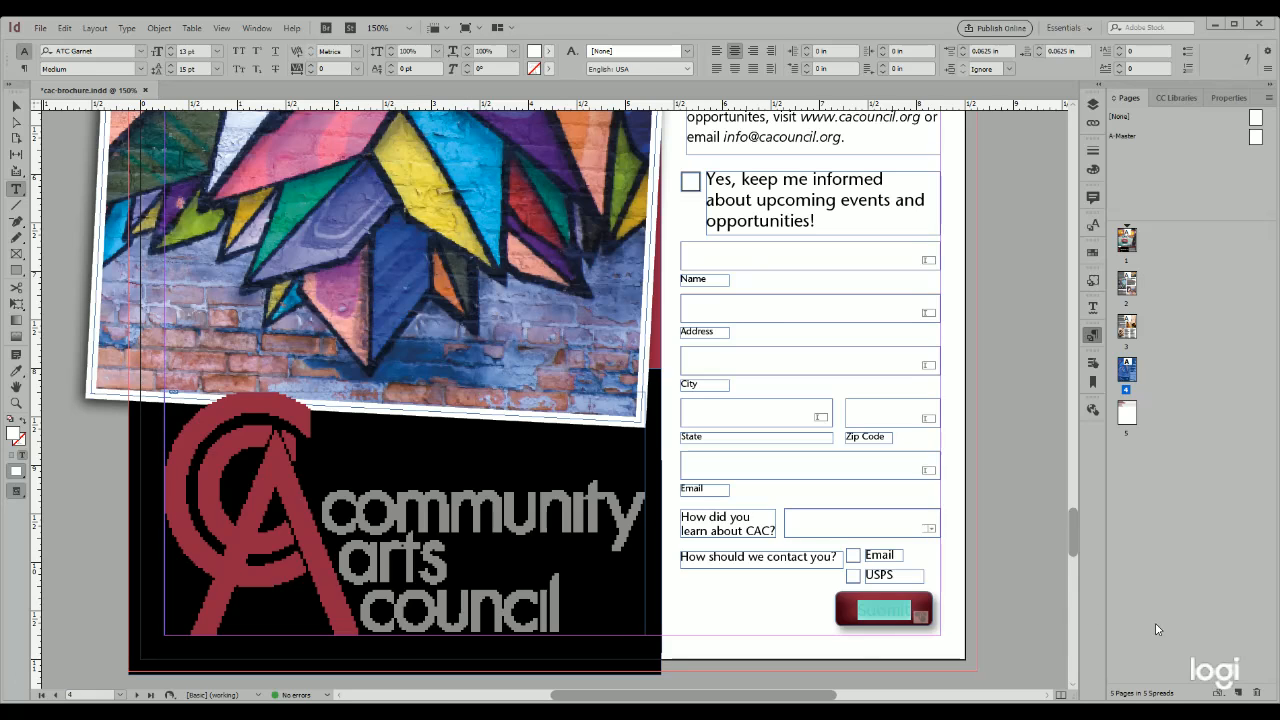
pyautogui.click(1032, 618)
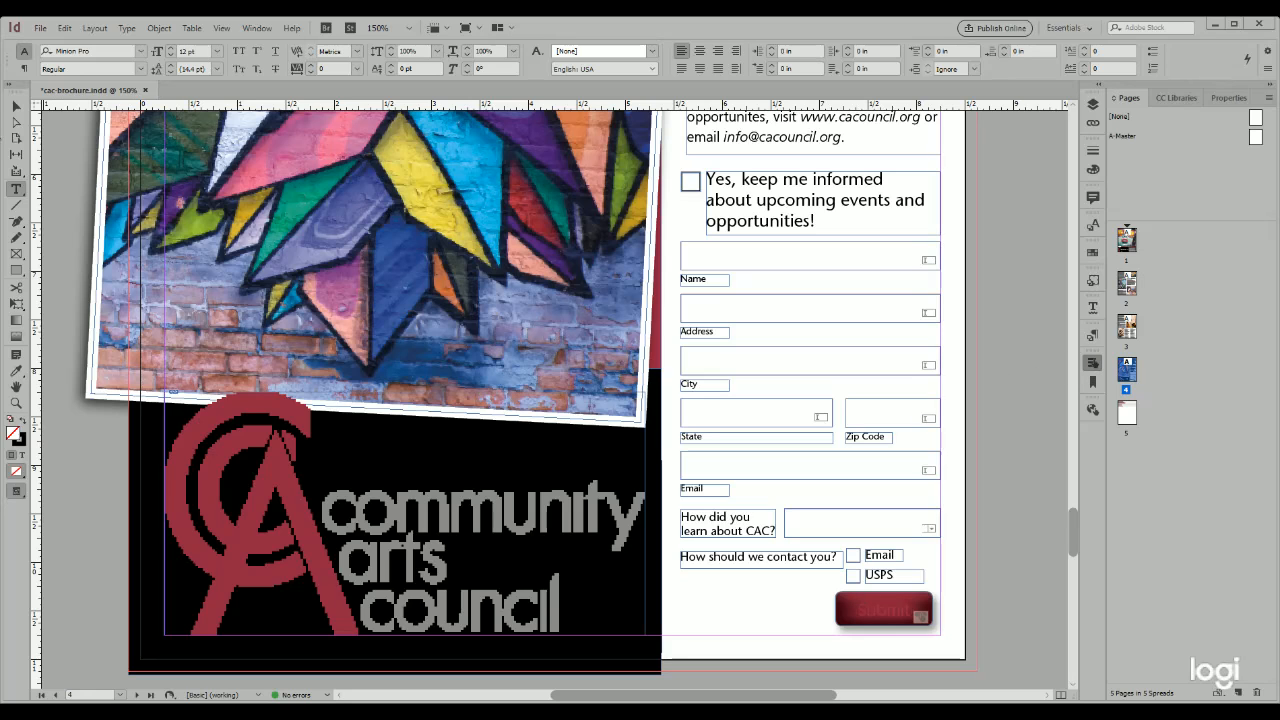
pyautogui.click(876, 597)
pyautogui.keyDown('ctrl'); pyautogui.click(864, 595); pyautogui.keyUp('ctrl')
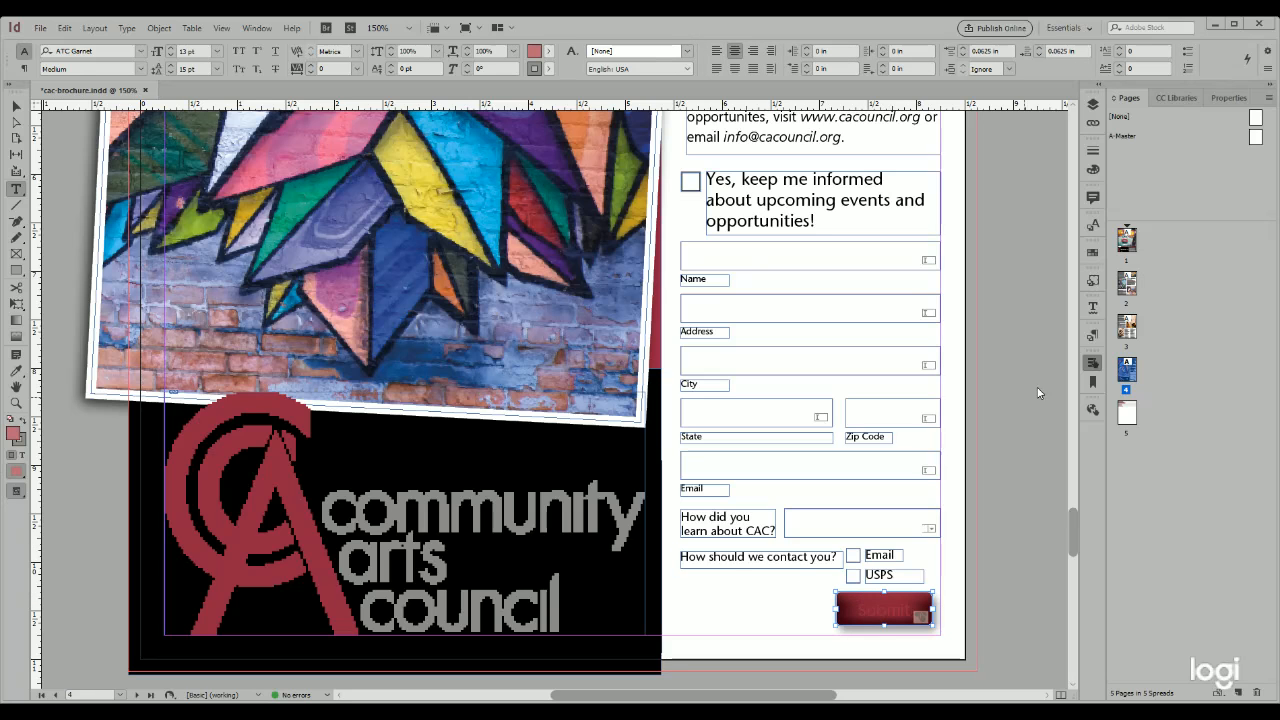
# - Duplicate the finished Submit button about 1.2 in to its left, level with the original below the contact check boxes
pyautogui.press('Escape')
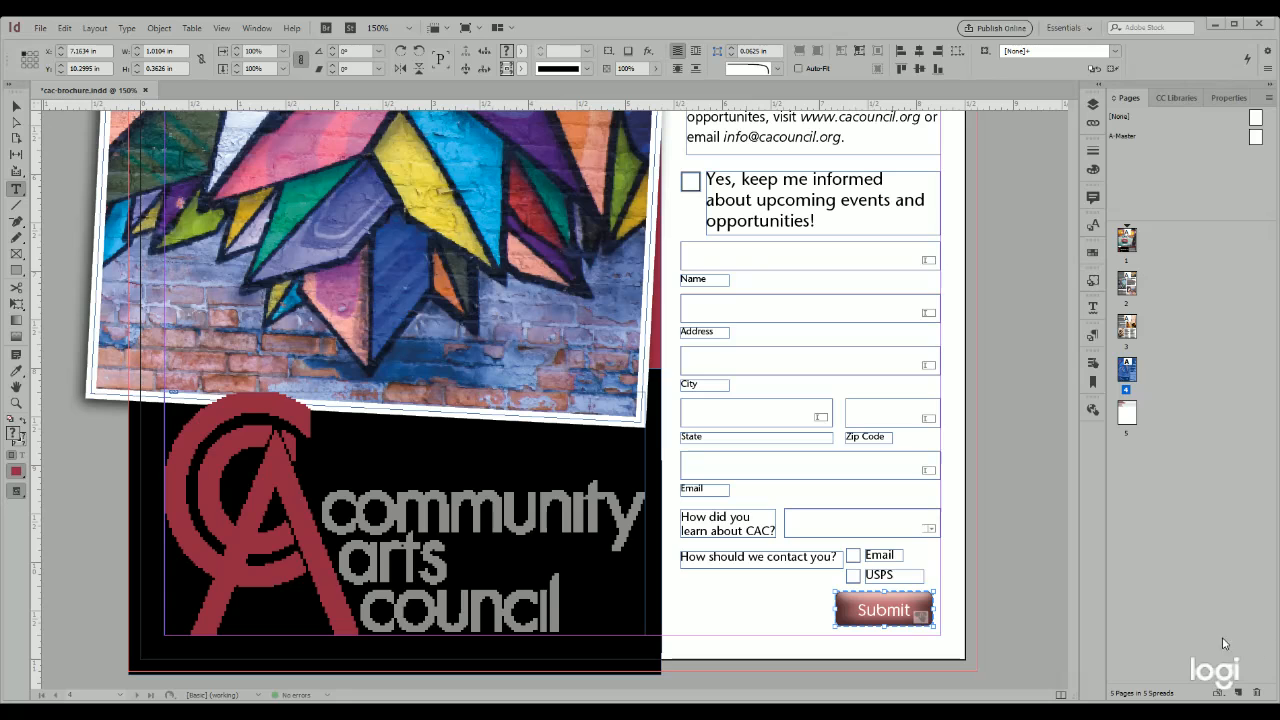
pyautogui.click(1014, 576)
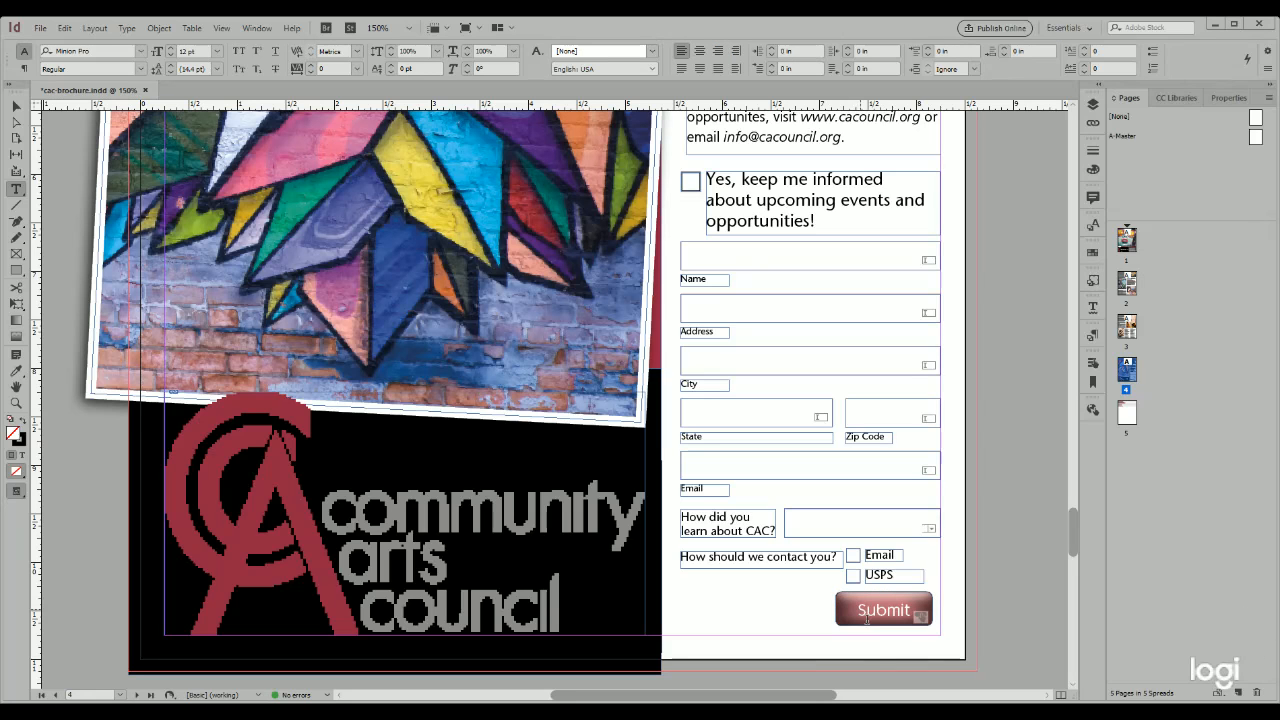
pyautogui.click(16, 105)
pyautogui.click(880, 622)
pyautogui.click(797, 612)
pyautogui.click(840, 630)
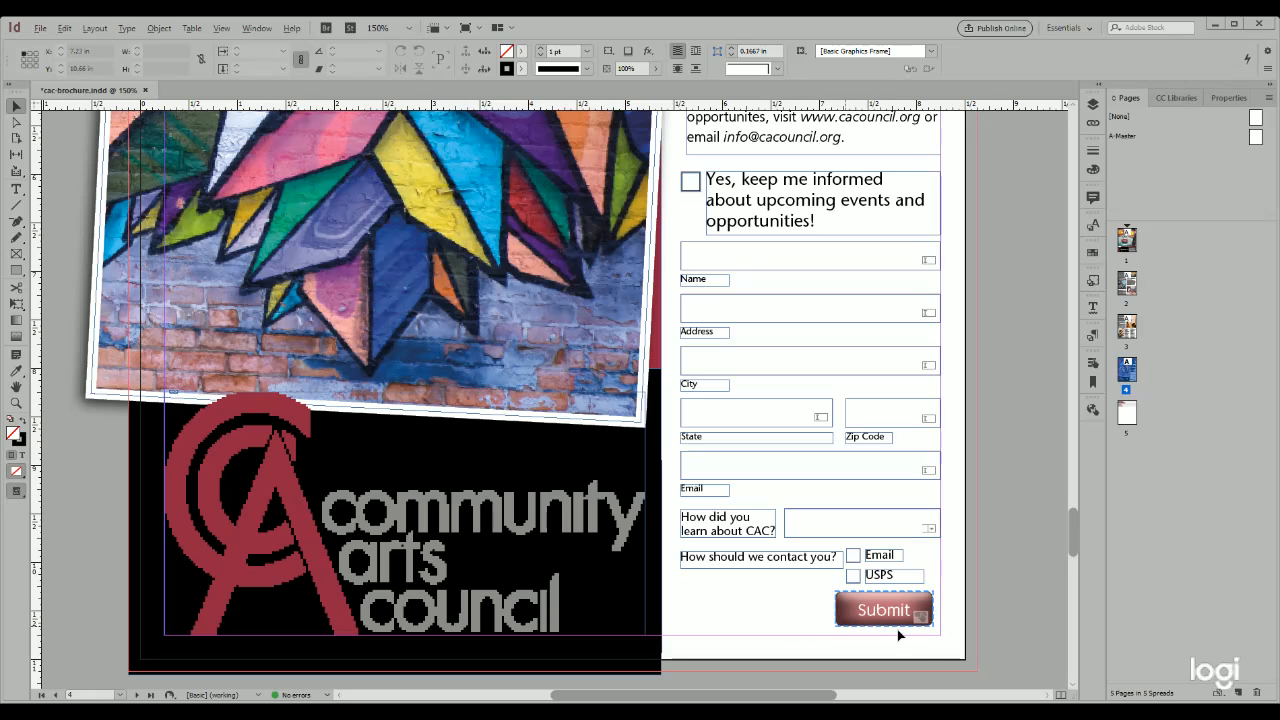
pyautogui.click(885, 625)
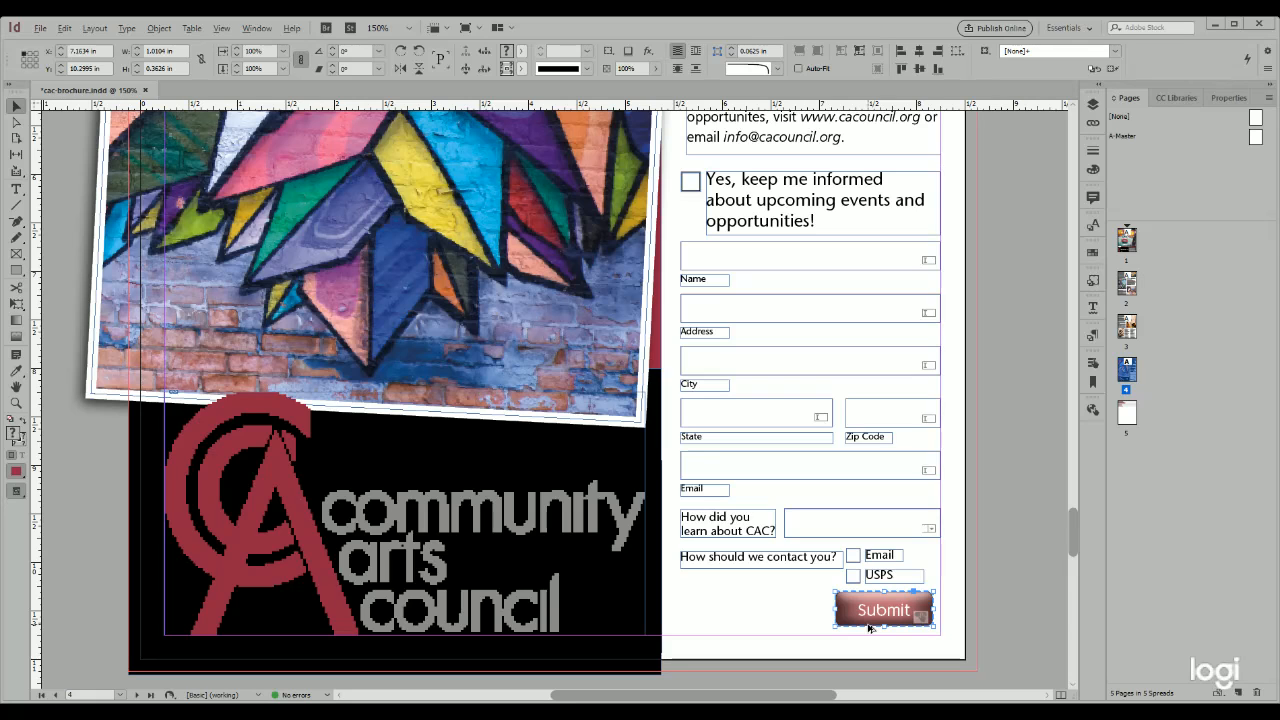
pyautogui.moveTo(870, 627); pyautogui.dragTo(752, 628)
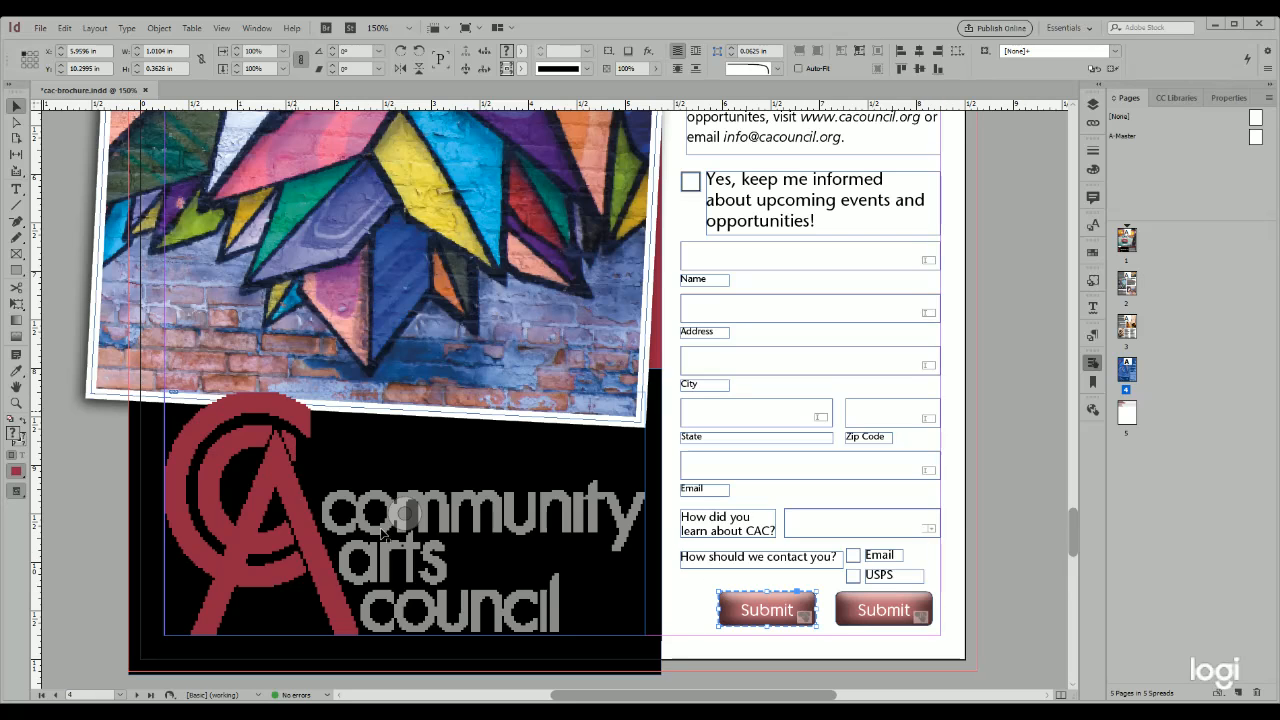
# - Replace the duplicated button's normal-state label with "Reset" and finish editing the text
pyautogui.click(15, 191)
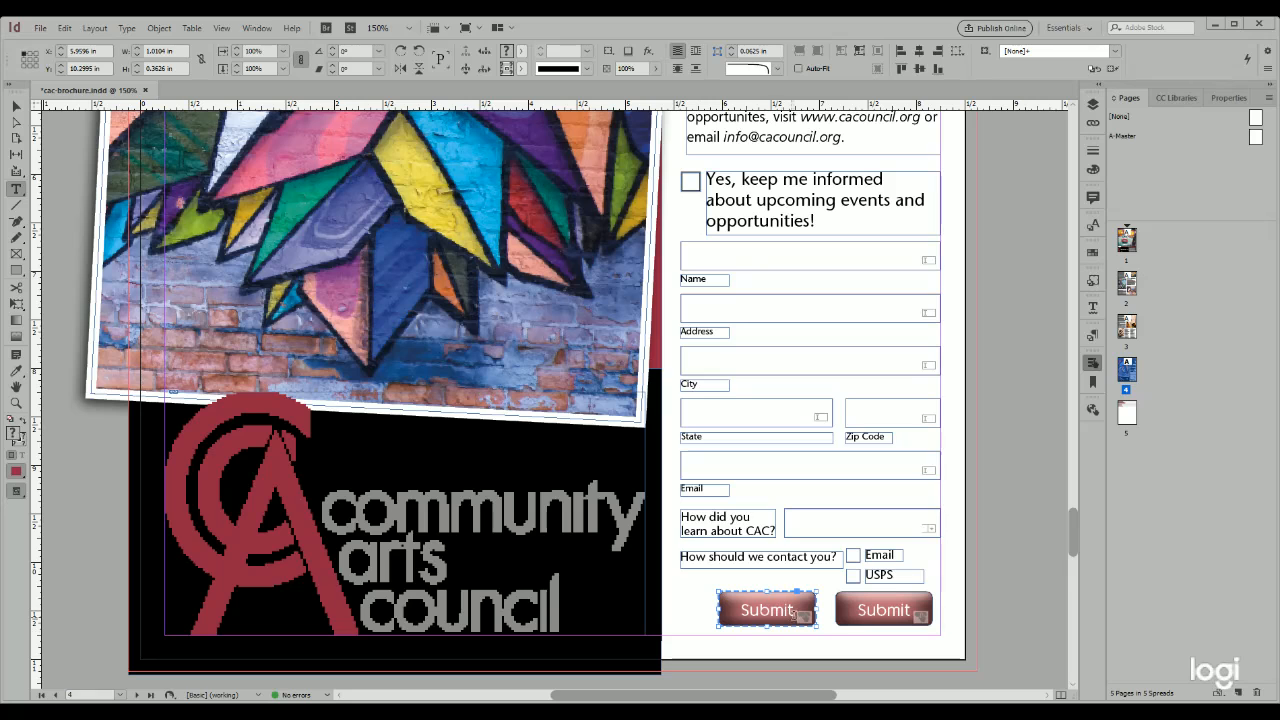
pyautogui.moveTo(797, 612); pyautogui.dragTo(741, 598)
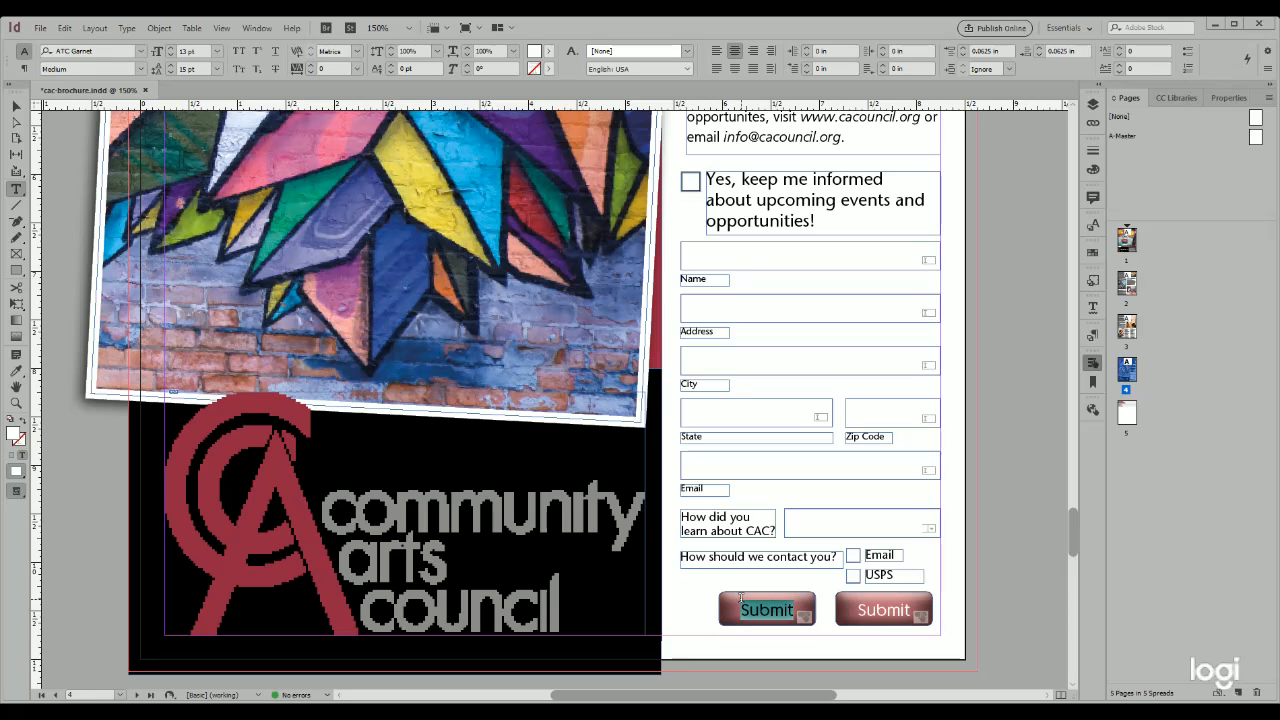
pyautogui.write('Reset')
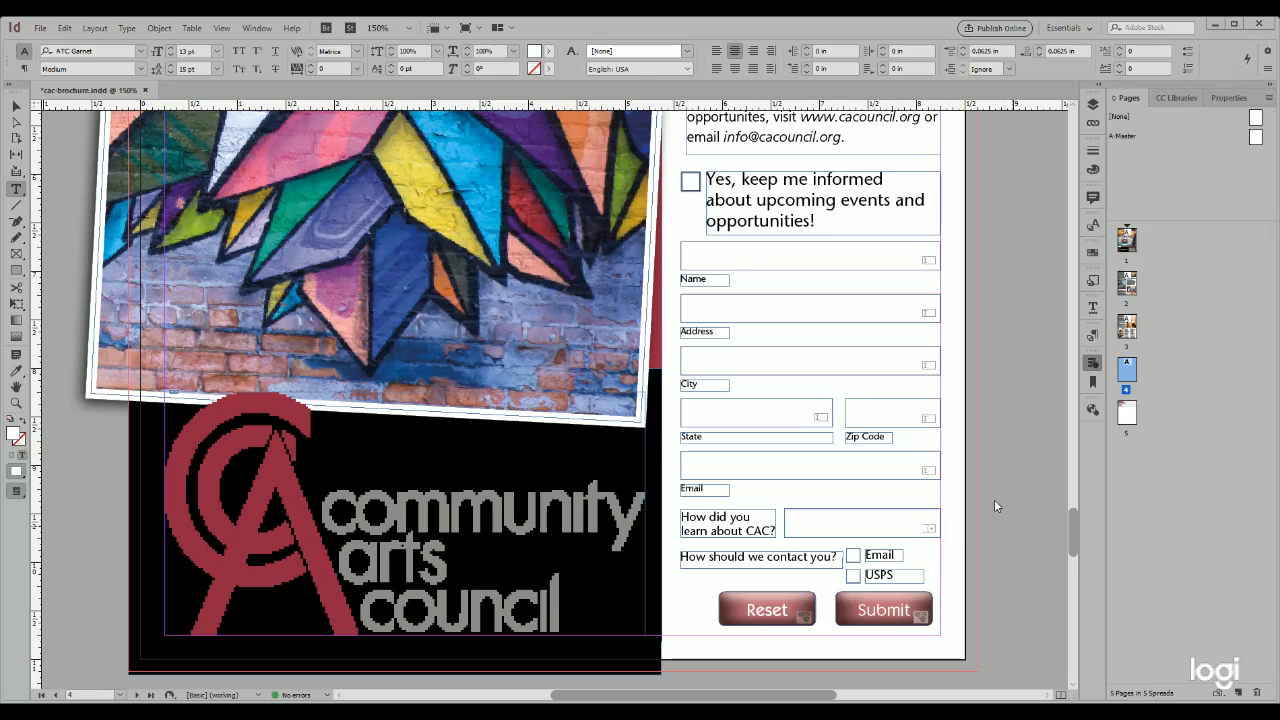
pyautogui.press('Escape')
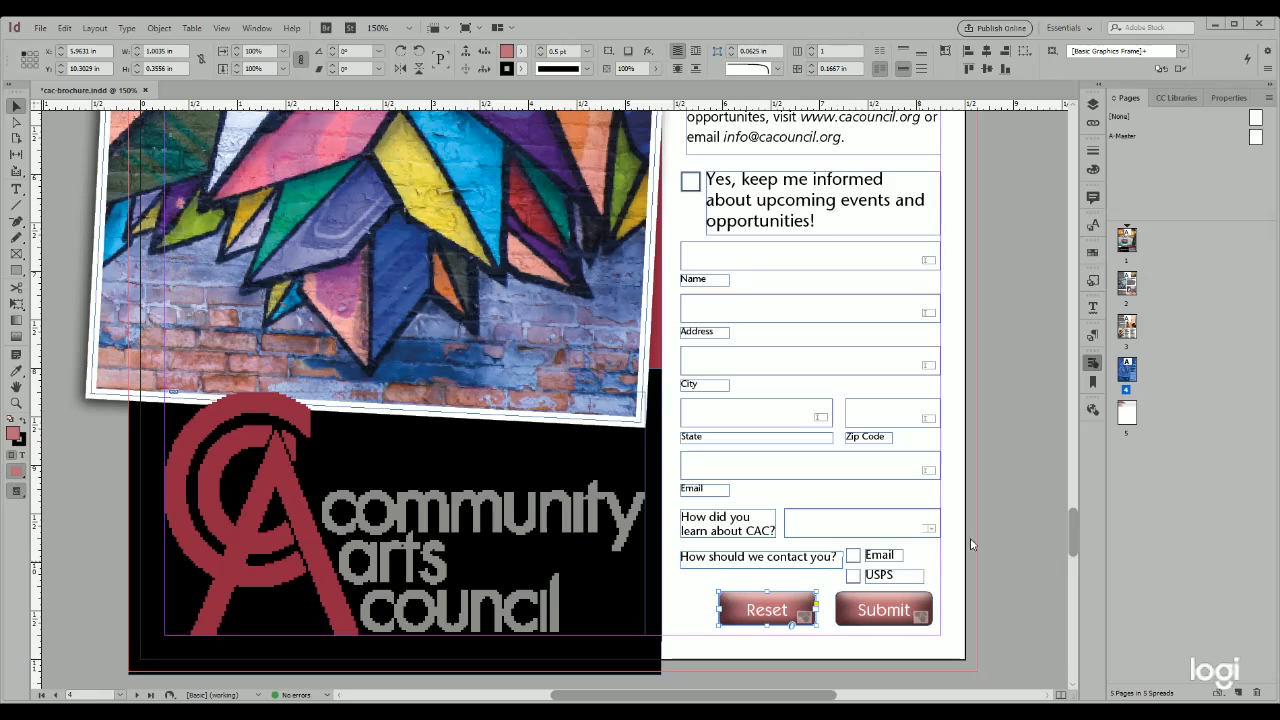
# - Show the duplicated button's rollover state and replace its label with "Reset"
pyautogui.click(1002, 545)
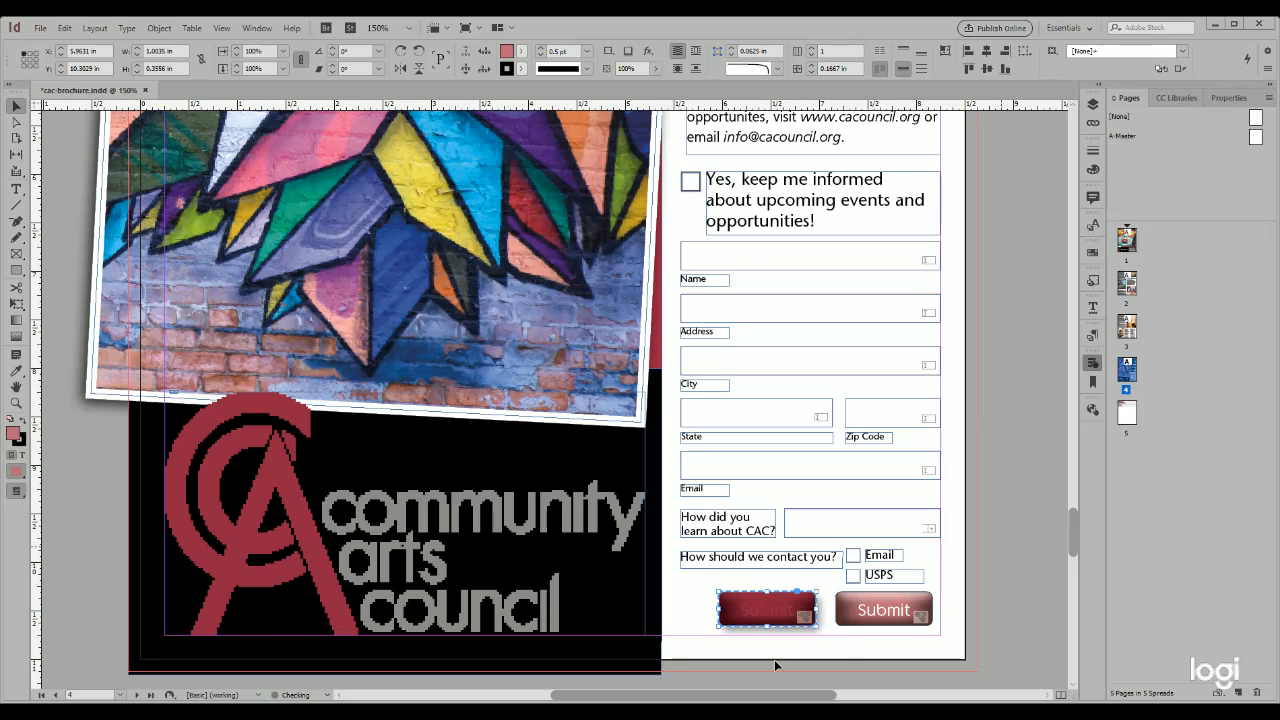
pyautogui.click(16, 189)
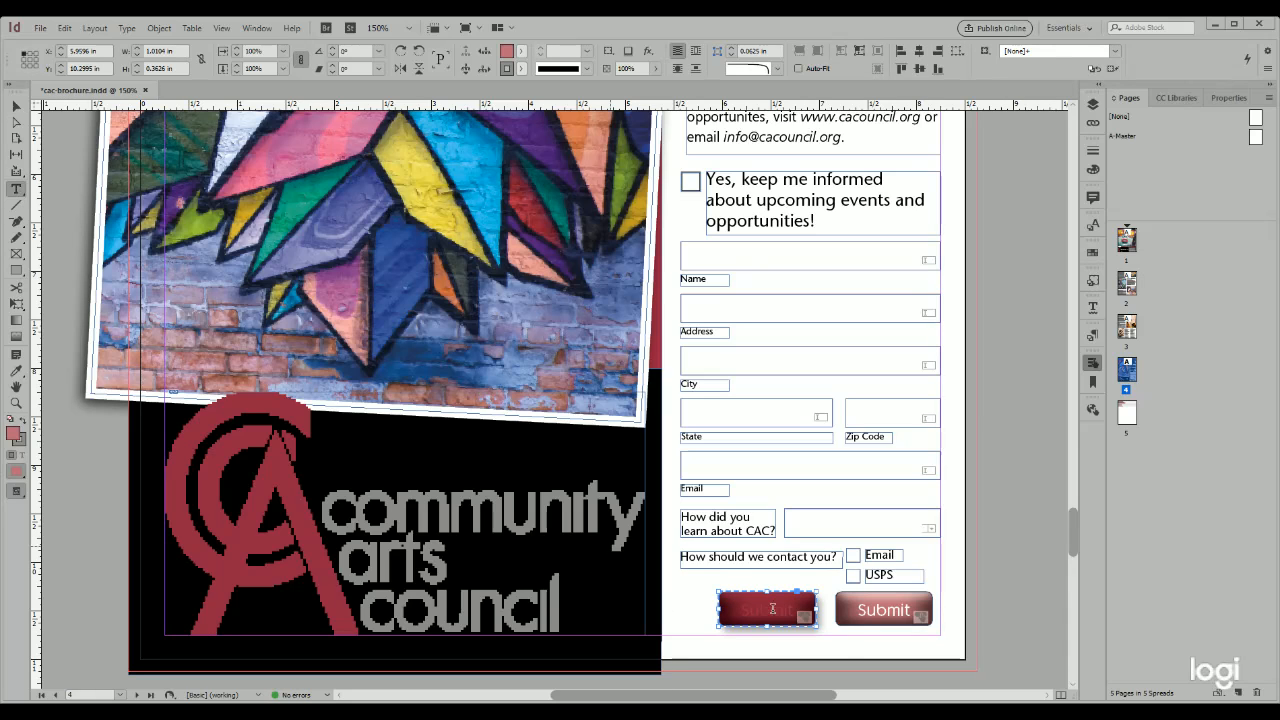
pyautogui.moveTo(793, 612); pyautogui.dragTo(714, 602)
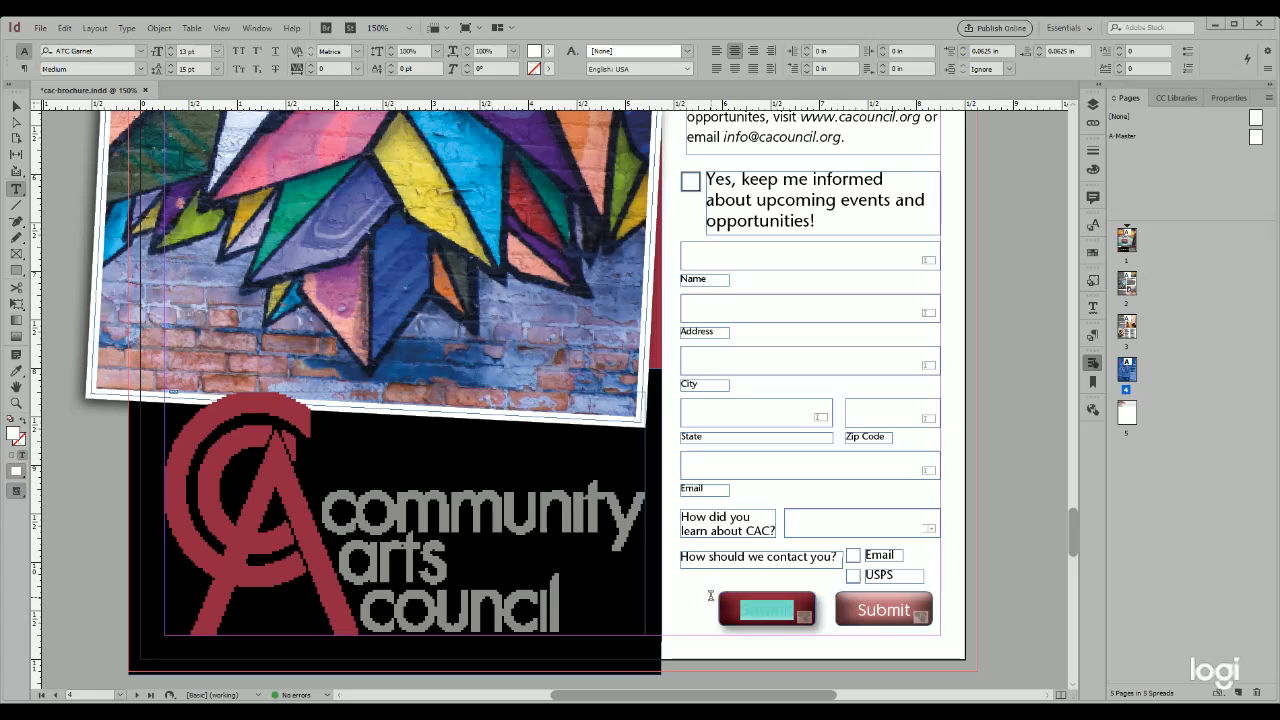
pyautogui.write('Rest')
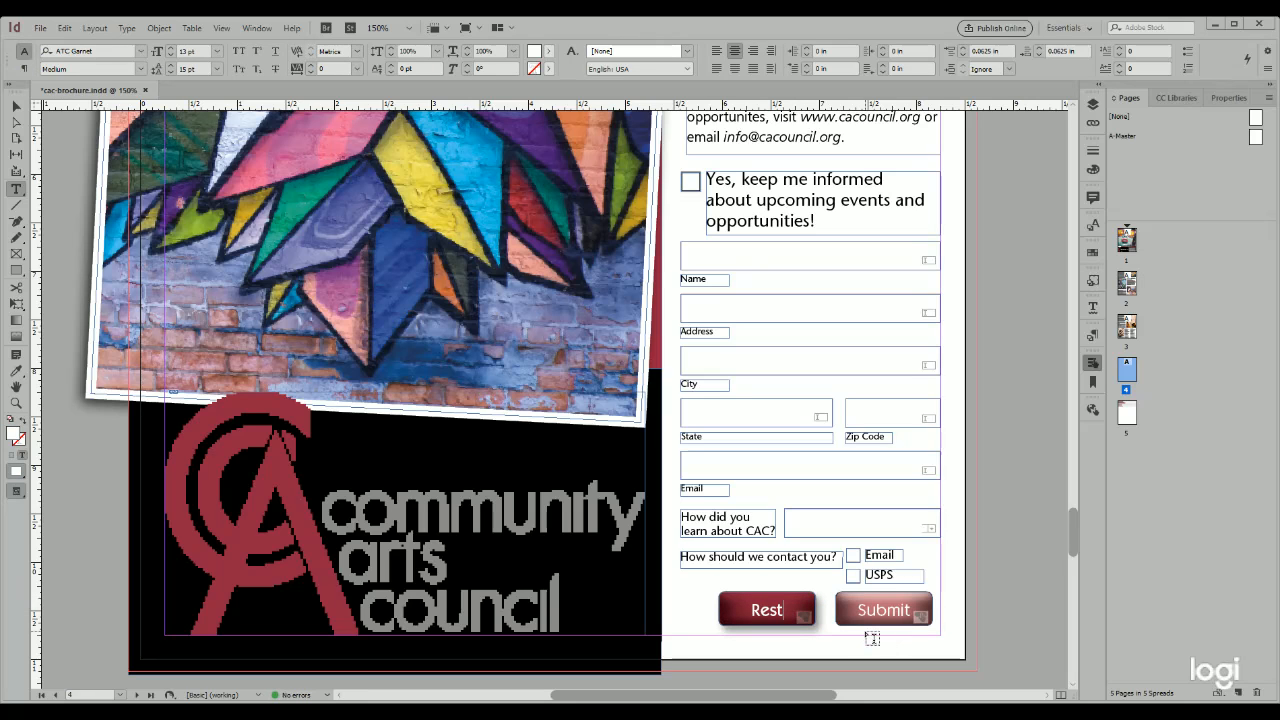
pyautogui.press('BackSpace')
pyautogui.write('et')
# - Save the brochure document and start exporting it
pyautogui.hotkey('ctrl', 's')
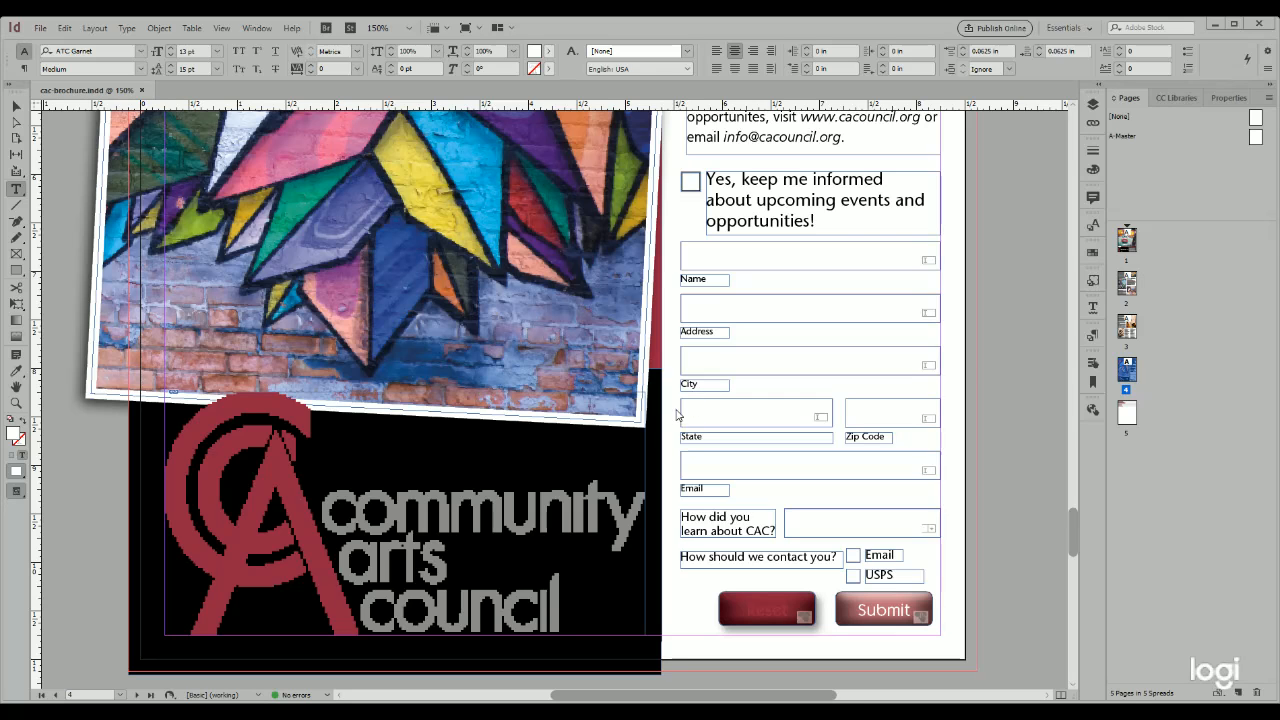
pyautogui.hotkey('ctrl', 'e')
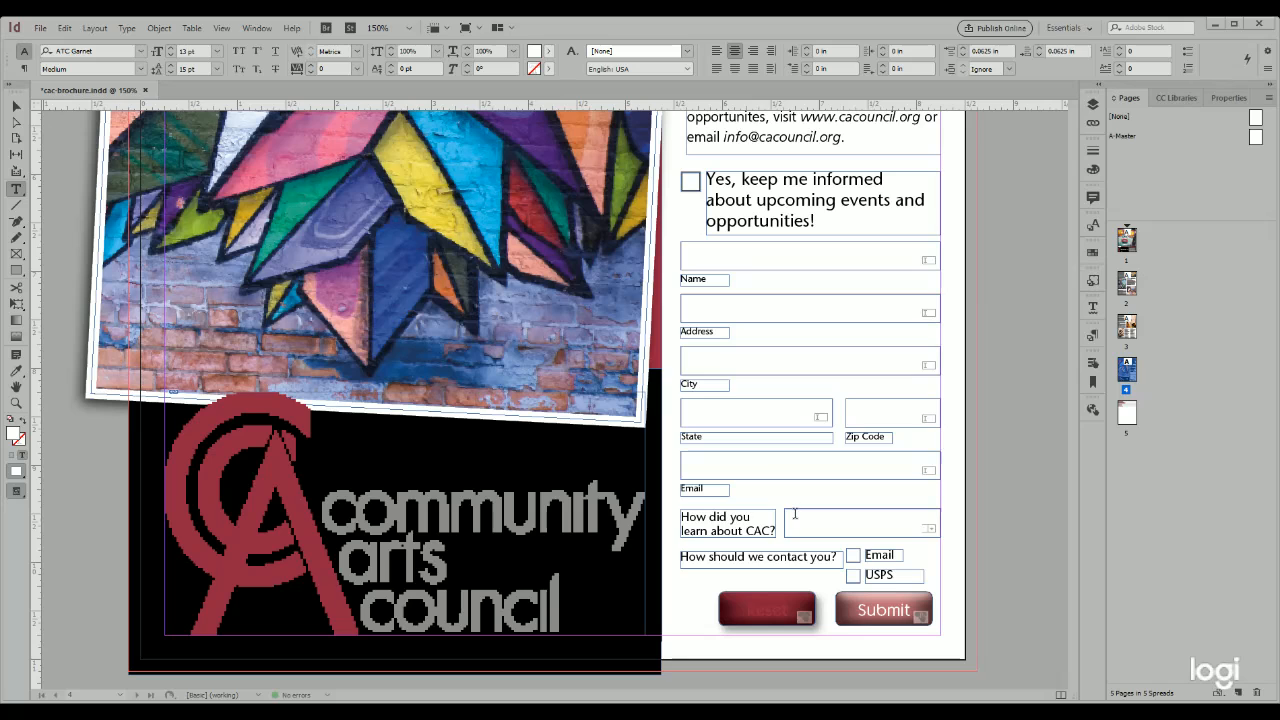